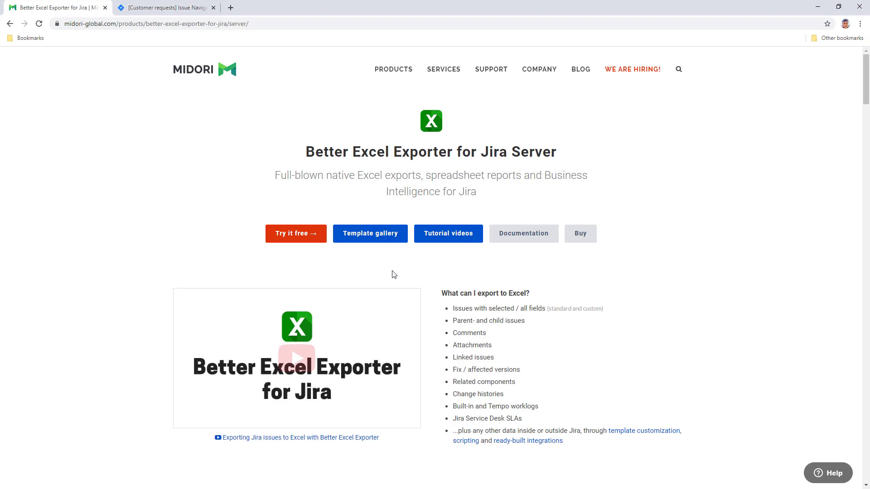
Find the calculated-fields table on Midori's Customizing Excel reports page, then return to the Jira issue list.
{"action": "left_click", "coordinate": [534, 234]}
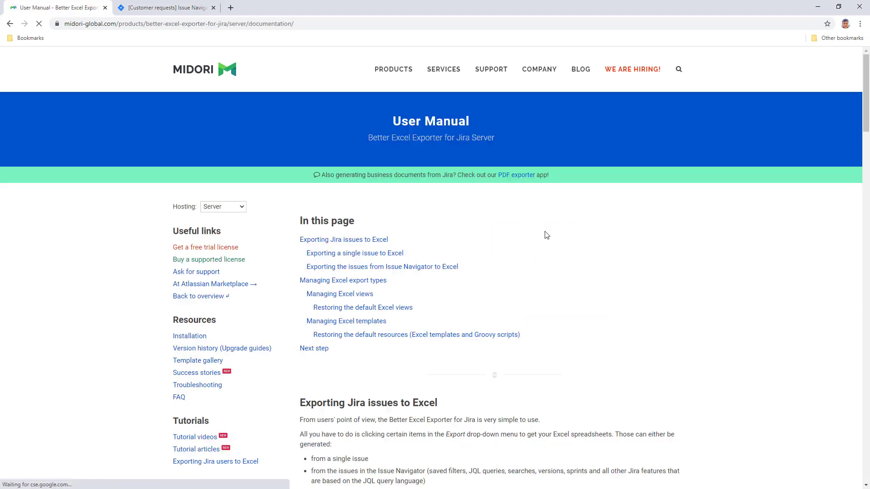
{"action": "left_click_drag", "start_coordinate": [865, 117], "coordinate": [862, 160]}
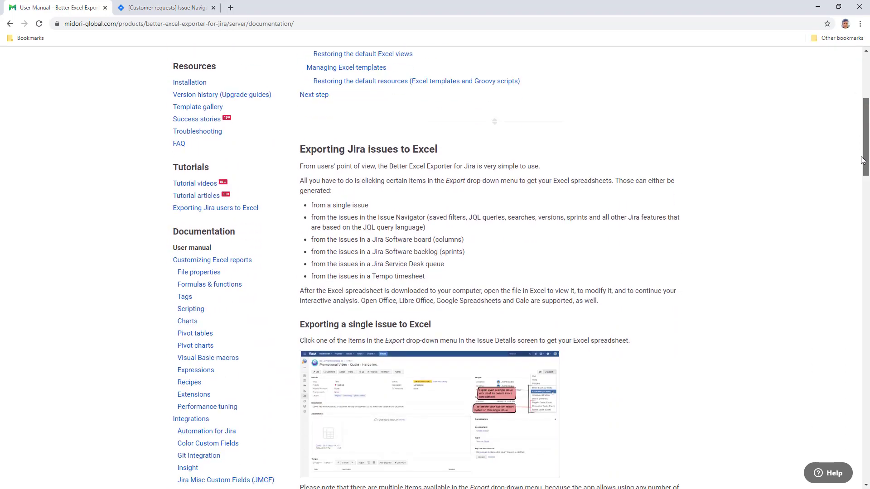
{"action": "left_click", "coordinate": [221, 212]}
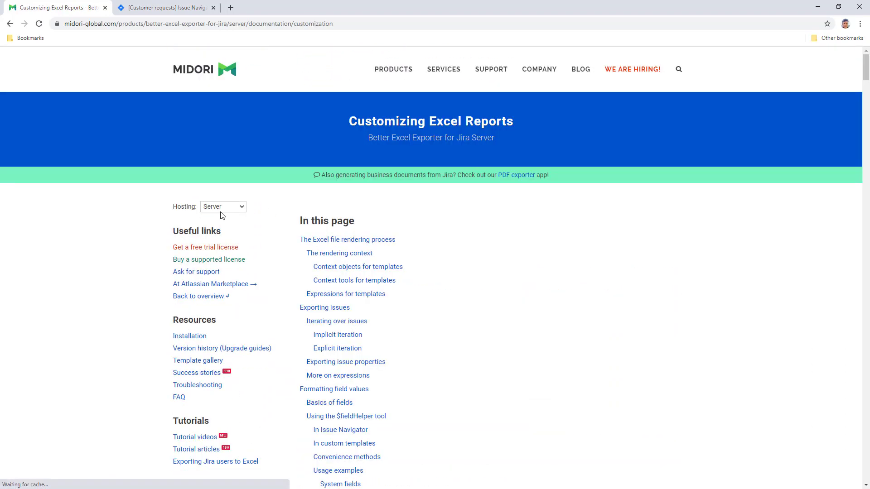
{"action": "scroll", "coordinate": [865, 62], "scroll_direction": "down", "scroll_amount": 7}
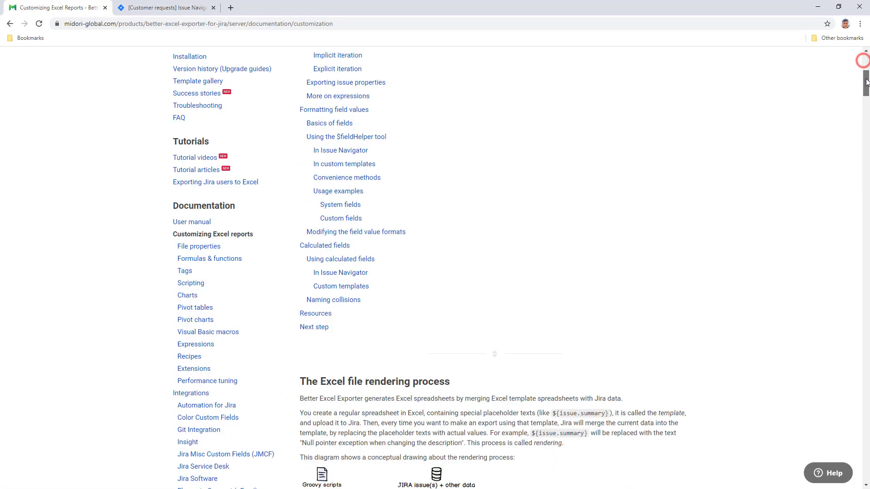
{"action": "left_click", "coordinate": [334, 215]}
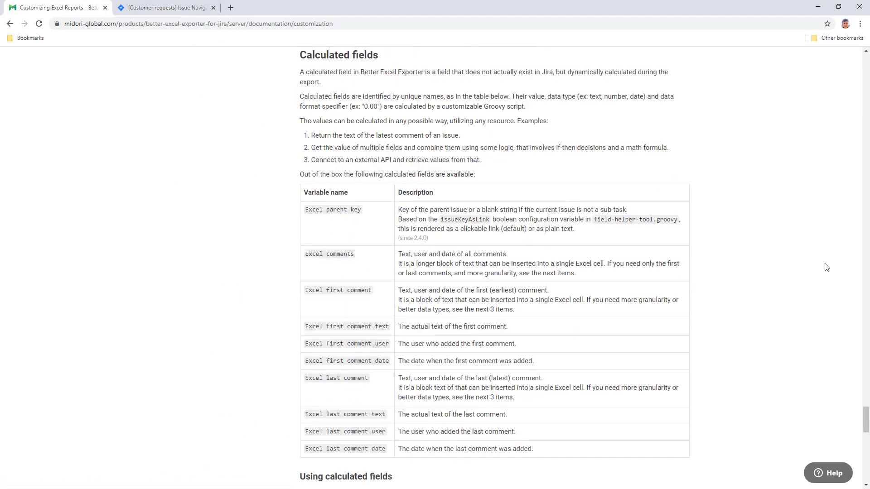
{"action": "left_click_drag", "start_coordinate": [865, 420], "coordinate": [866, 425]}
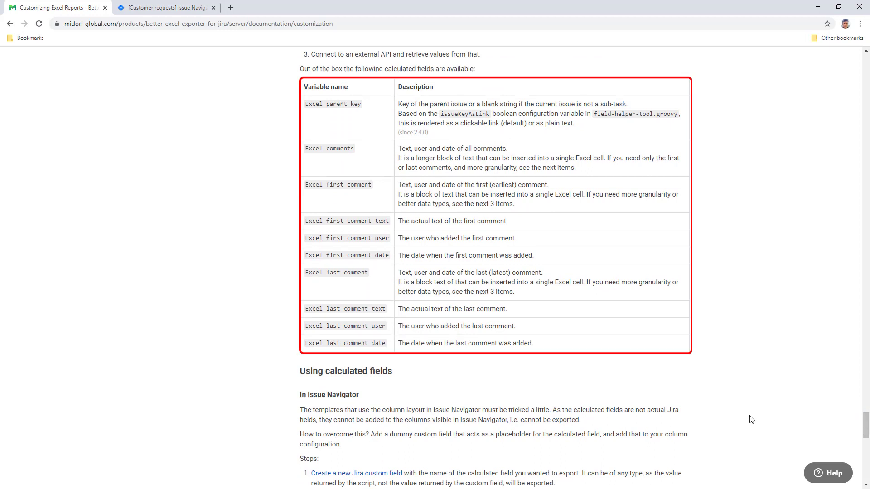
{"action": "left_click", "coordinate": [172, 13]}
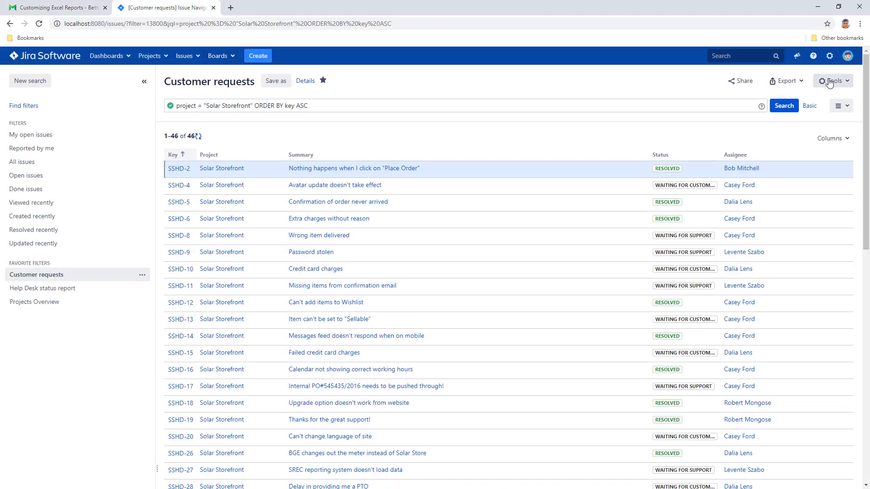
Open the Custom fields administration page in a new tab.
{"action": "left_click", "coordinate": [832, 61]}
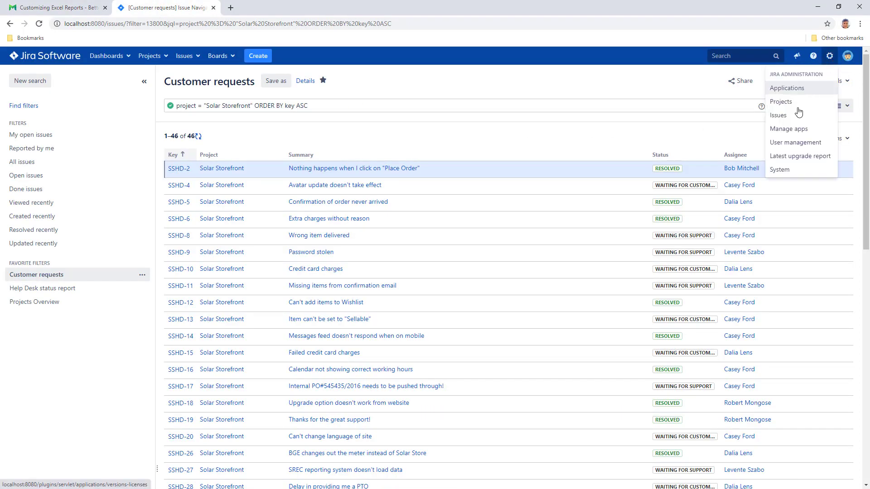
{"action": "left_click", "coordinate": [792, 119], "text": "ctrl"}
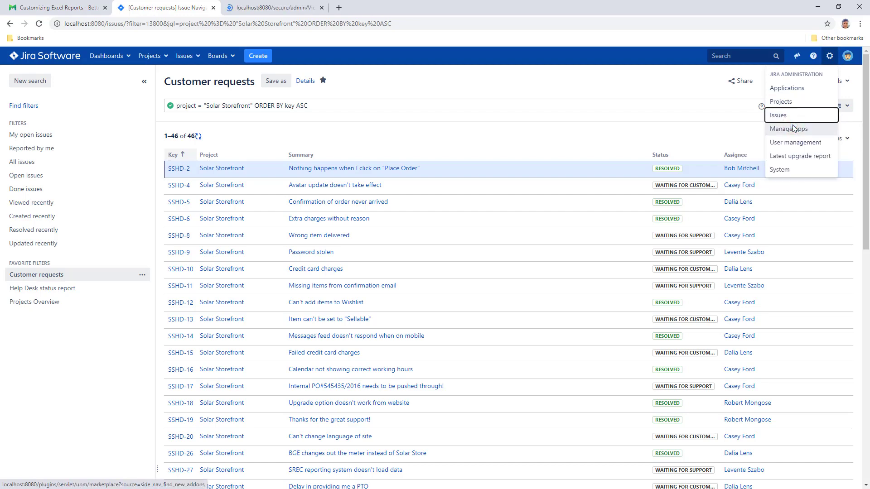
{"action": "left_click", "coordinate": [284, 11]}
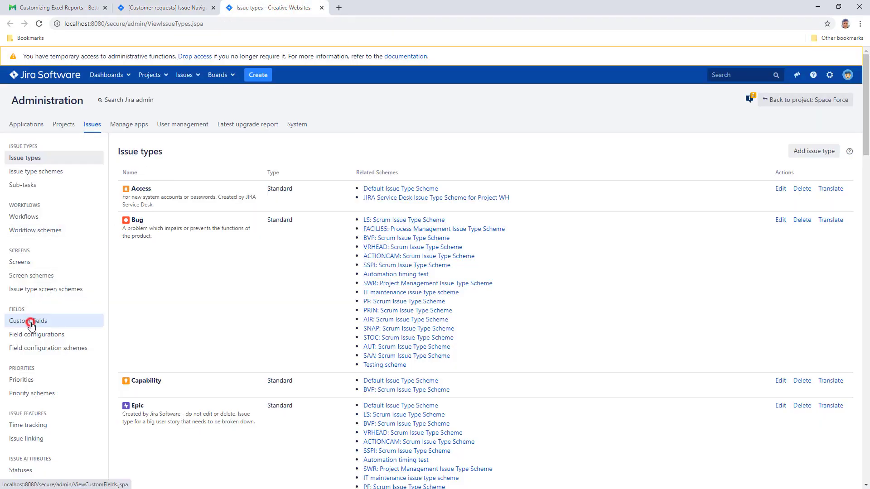
{"action": "left_click", "coordinate": [32, 322]}
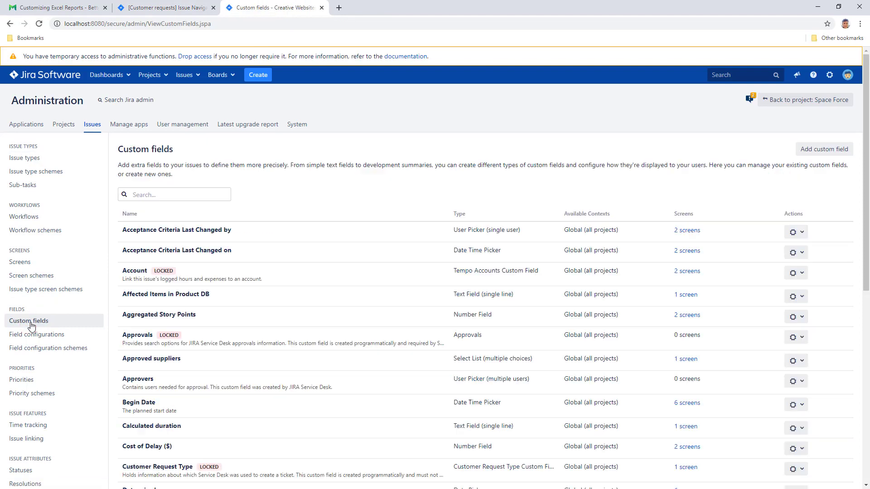
Create a read-only text custom field named 'Last comment date' and save its screen associations.
{"action": "left_click", "coordinate": [829, 151]}
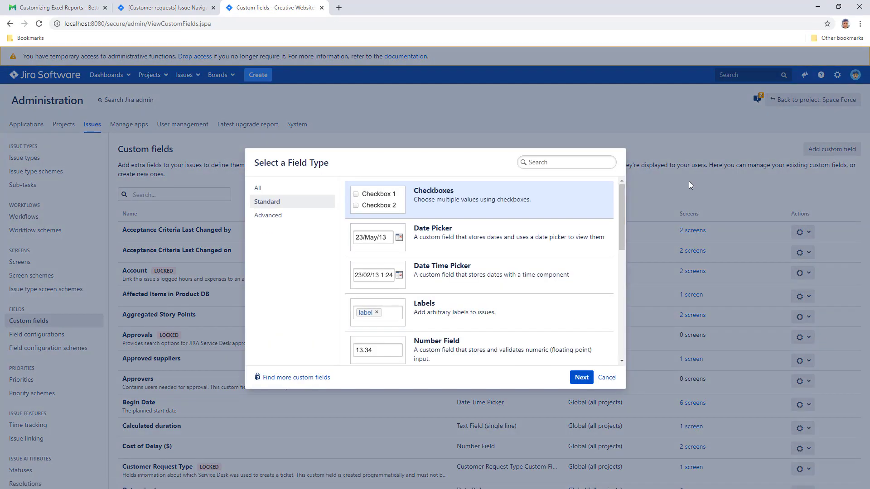
{"action": "left_click", "coordinate": [301, 187]}
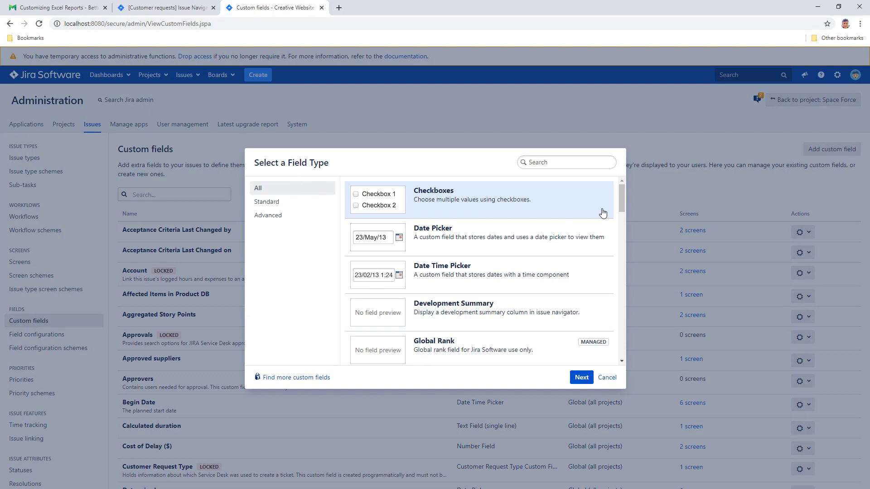
{"action": "left_click_drag", "start_coordinate": [622, 199], "coordinate": [619, 320]}
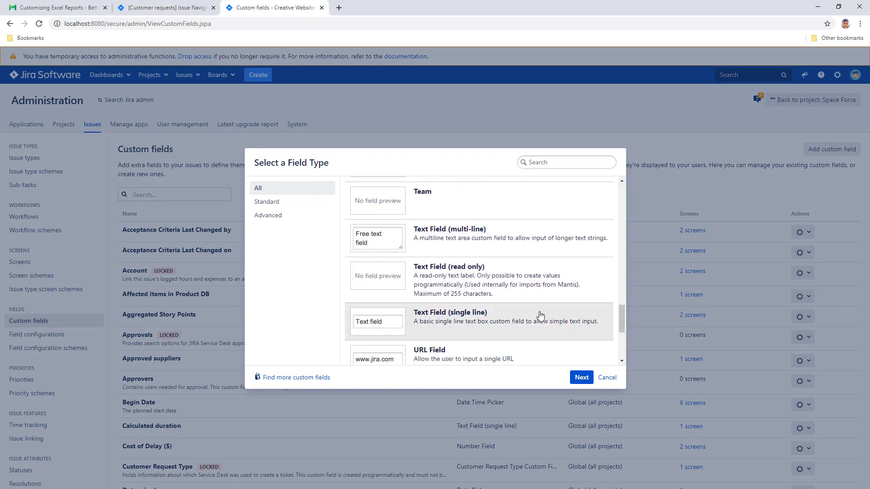
{"action": "left_click", "coordinate": [495, 280]}
{"action": "left_click", "coordinate": [582, 377]}
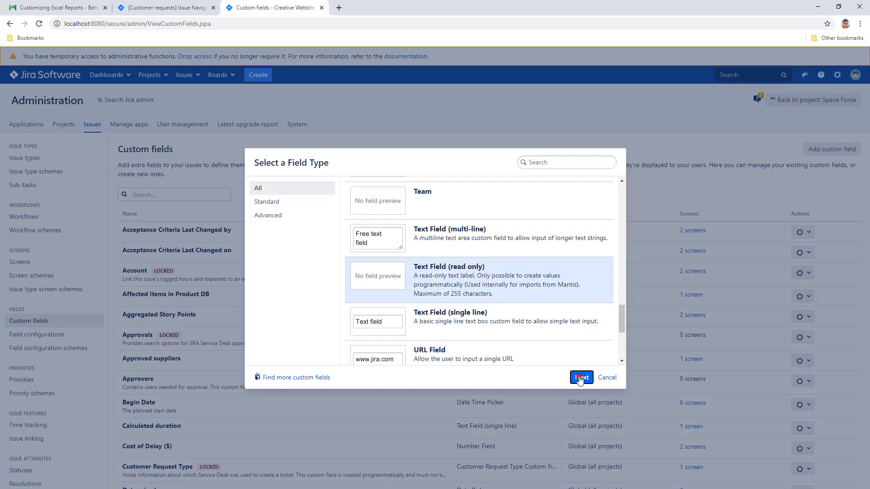
{"action": "type", "text": "Last comment date"}
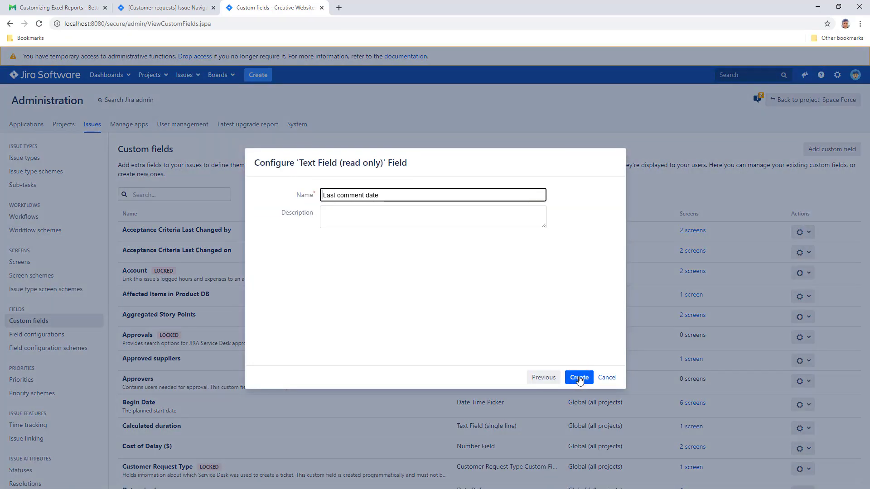
{"action": "left_click", "coordinate": [579, 378]}
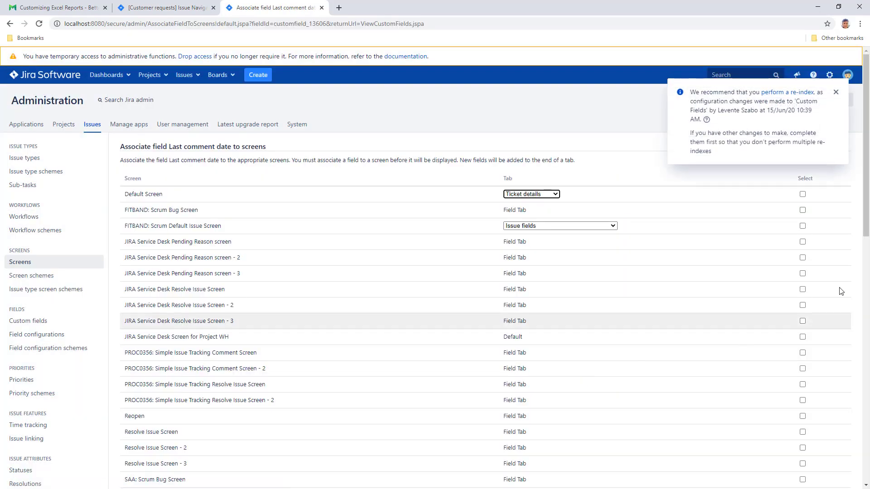
{"action": "scroll", "coordinate": [841, 292], "scroll_direction": "down", "scroll_amount": 1}
{"action": "scroll", "coordinate": [856, 327], "scroll_direction": "down", "scroll_amount": 4}
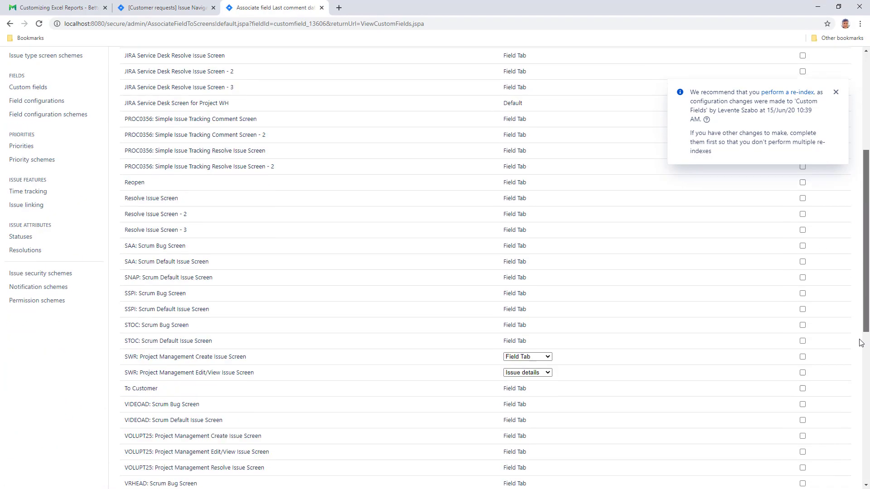
{"action": "scroll", "coordinate": [861, 343], "scroll_direction": "down", "scroll_amount": 4}
{"action": "scroll", "coordinate": [860, 343], "scroll_direction": "down", "scroll_amount": 4}
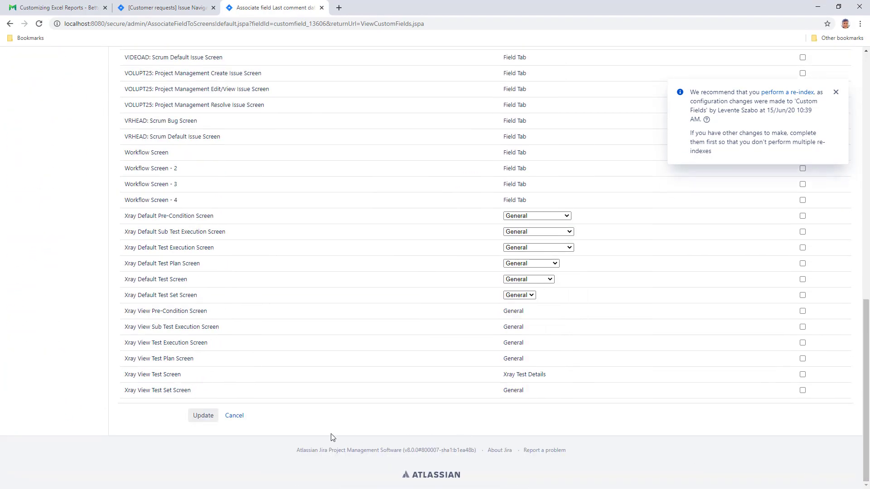
{"action": "left_click", "coordinate": [201, 418]}
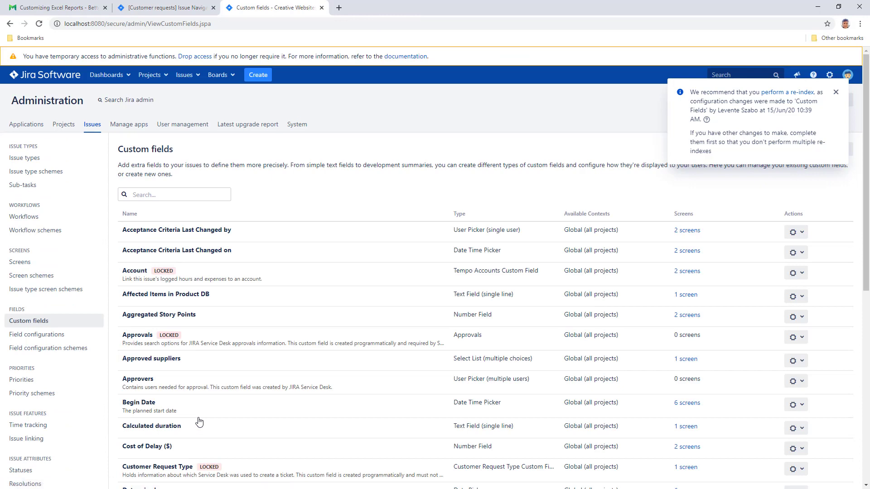
Add Last comment date, Last comment text and Last commenter user columns to the issue list, repositioning Last comment text.
{"action": "left_click", "coordinate": [166, 9]}
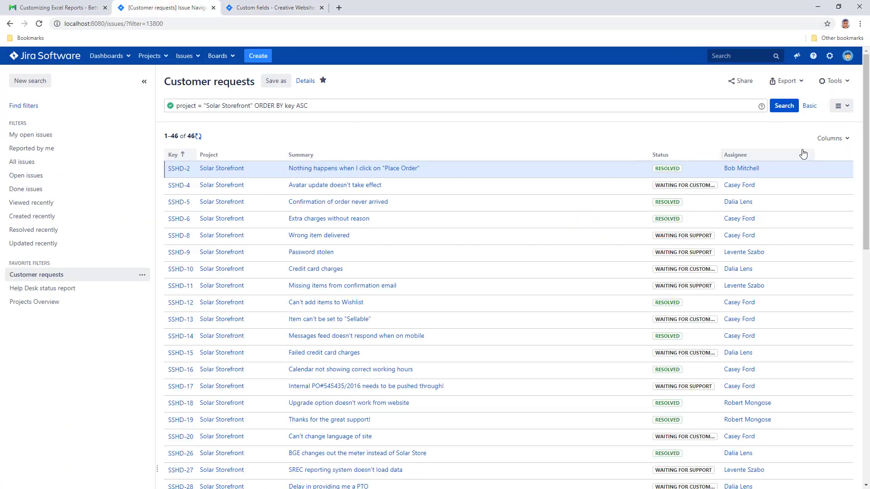
{"action": "left_click", "coordinate": [837, 141]}
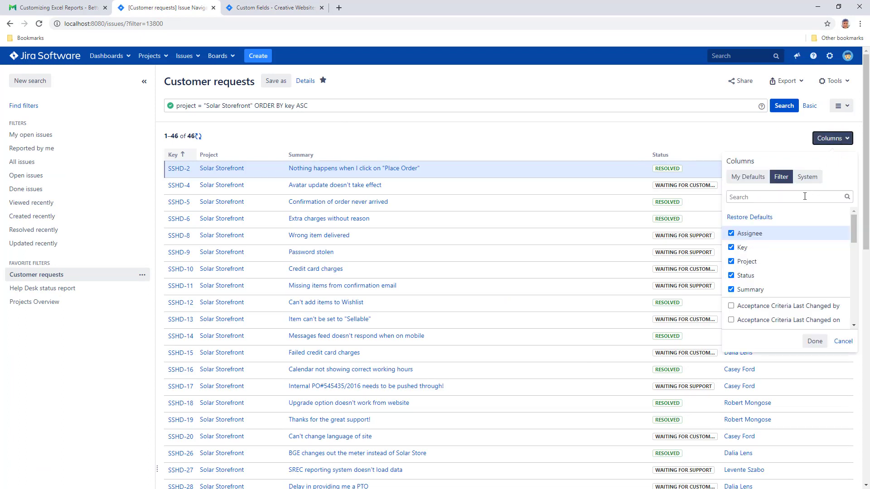
{"action": "left_click", "coordinate": [802, 196]}
{"action": "type", "text": "last"}
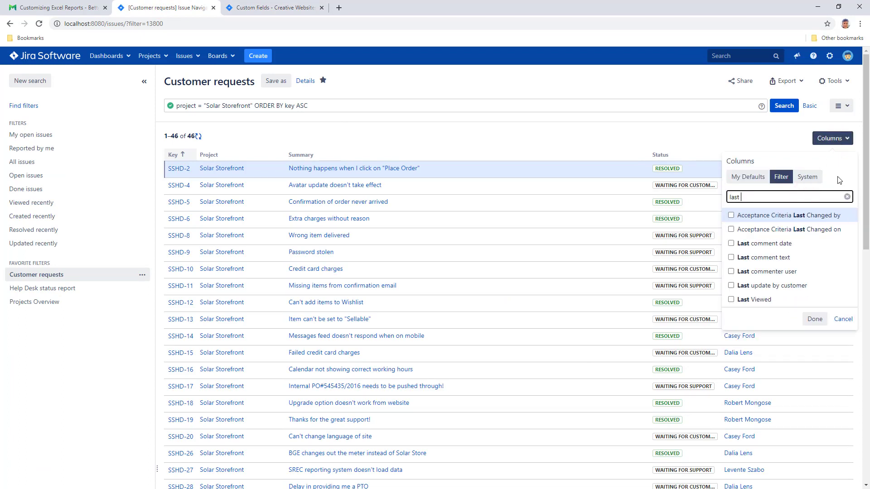
{"action": "left_click", "coordinate": [731, 244]}
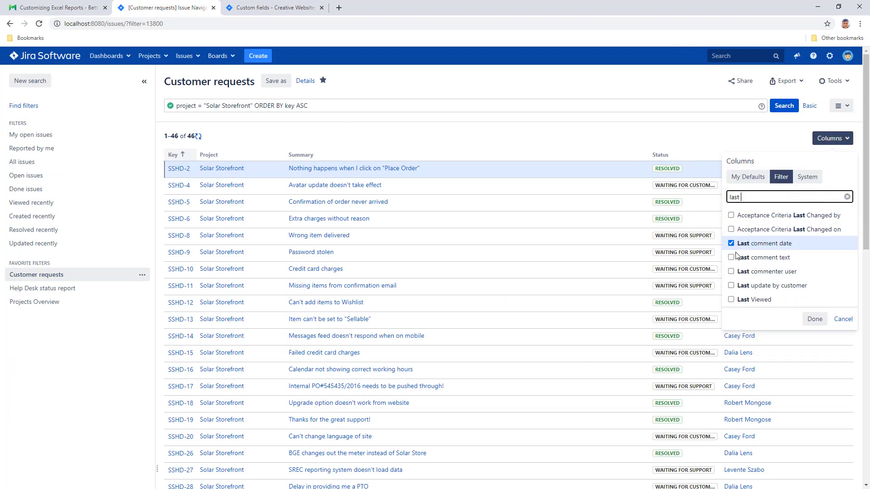
{"action": "left_click", "coordinate": [731, 258]}
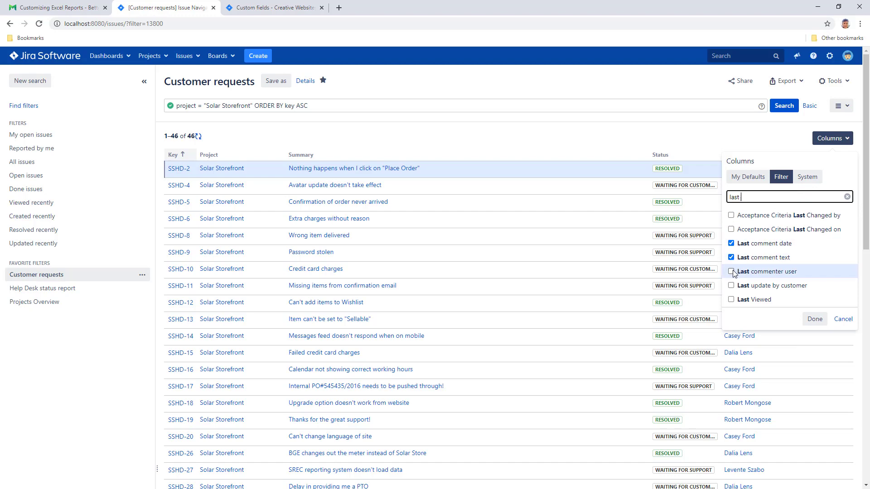
{"action": "left_click", "coordinate": [731, 272]}
{"action": "left_click", "coordinate": [815, 320]}
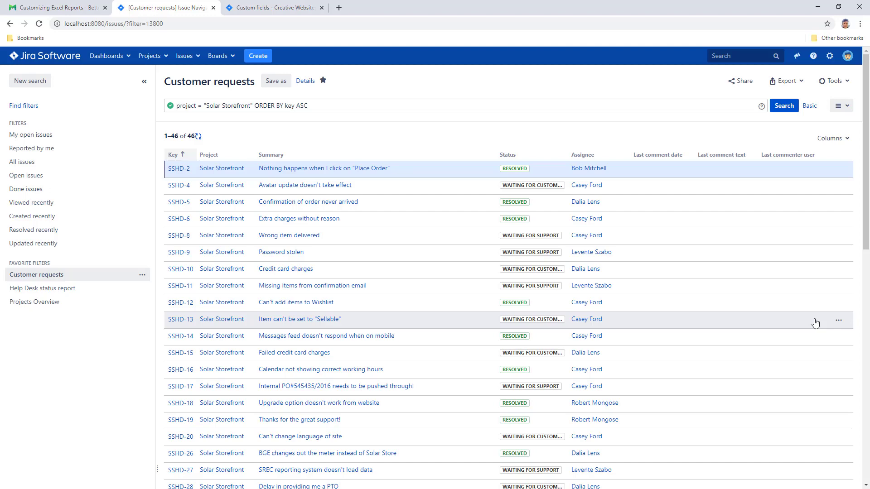
{"action": "left_click_drag", "start_coordinate": [722, 155], "coordinate": [797, 155]}
Export the issues with current fields to Excel and open Customer requests.xlsx.
{"action": "left_click", "coordinate": [800, 84]}
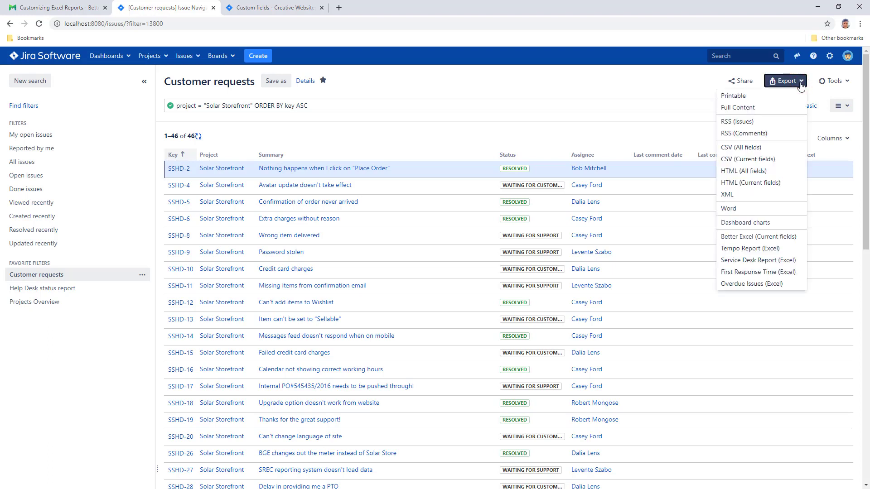
{"action": "left_click", "coordinate": [771, 238]}
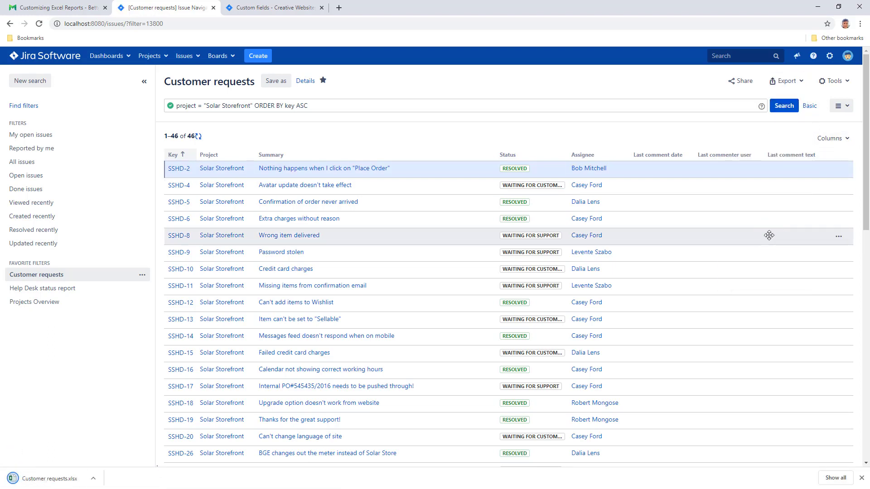
{"action": "left_click", "coordinate": [40, 479]}
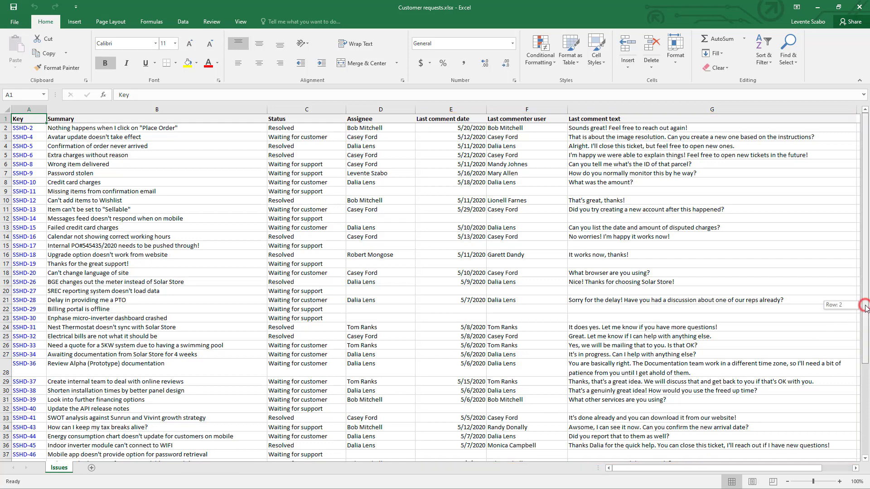
{"action": "left_click_drag", "start_coordinate": [866, 311], "coordinate": [866, 382]}
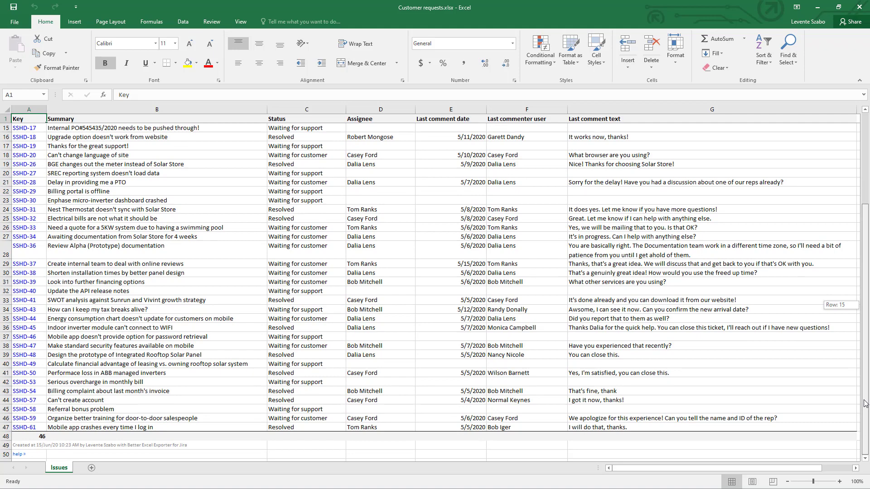
{"action": "left_click_drag", "start_coordinate": [866, 382], "coordinate": [866, 403]}
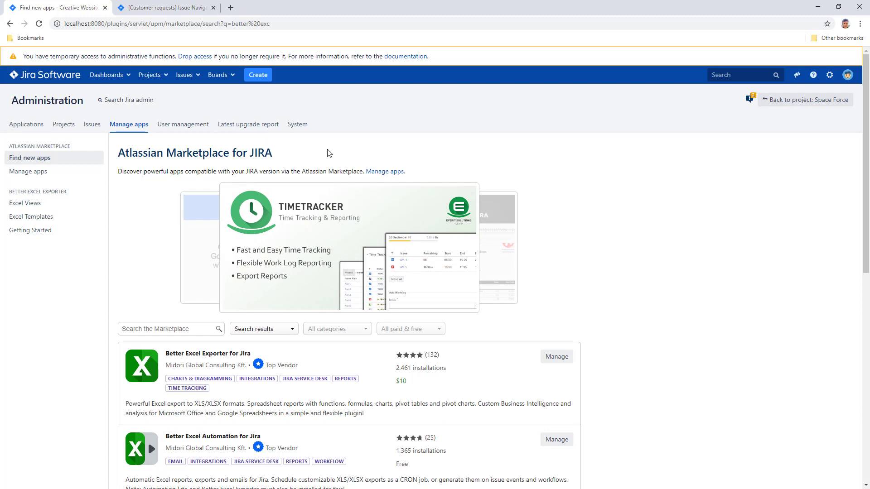
In field-helper-tool.groovy, add the EXCEL_TIME_TO_RESOLUTION_CALCULATED_FIELD_NAME constant set to "Time to Resolution (h)".
{"action": "left_click", "coordinate": [41, 216]}
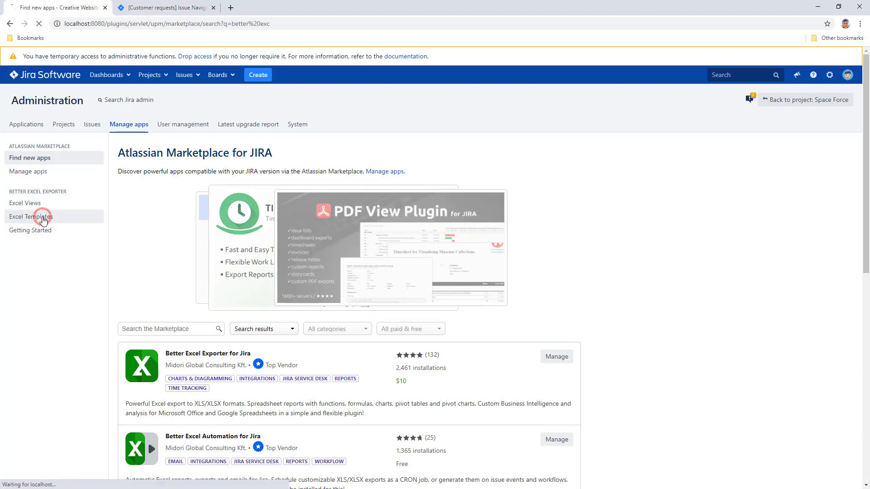
{"action": "left_click", "coordinate": [174, 311]}
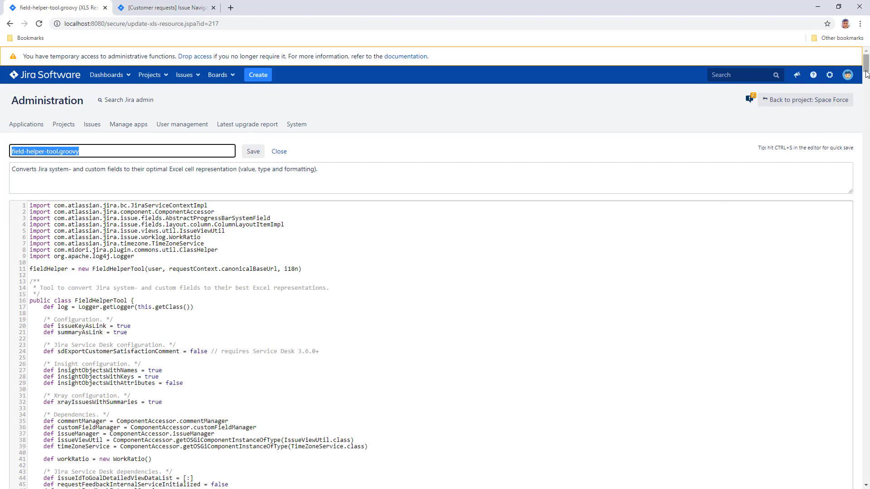
{"action": "left_click_drag", "start_coordinate": [865, 63], "coordinate": [867, 94]}
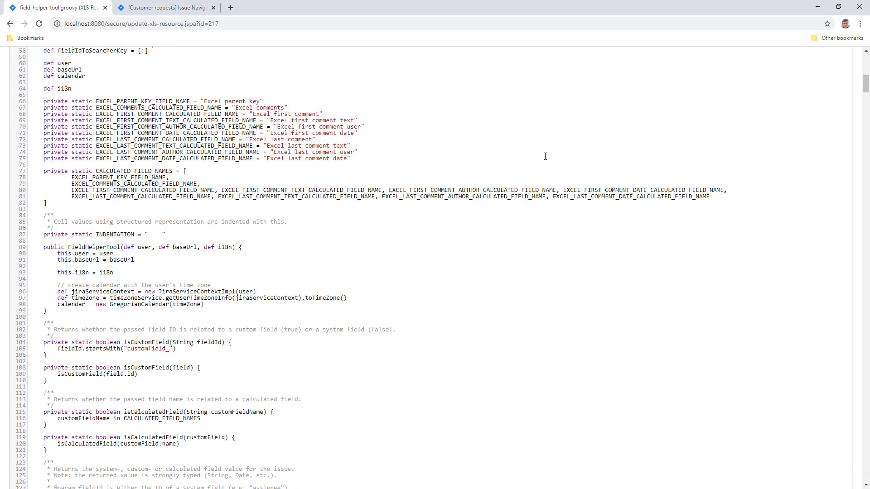
{"action": "left_click", "coordinate": [352, 158]}
{"action": "key", "text": "Return"}
{"action": "type", "text": "private static EXCEL_TIME_TO"}
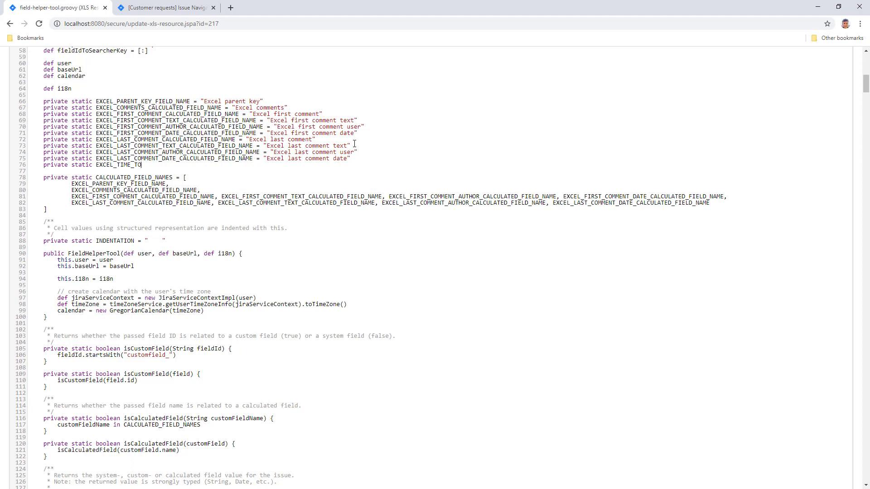
{"action": "type", "text": "_RESOLUTION_CA"}
{"action": "type", "text": "LCULATED_FIEL"}
{"action": "type", "text": "D_NAME = \"Time to Re"}
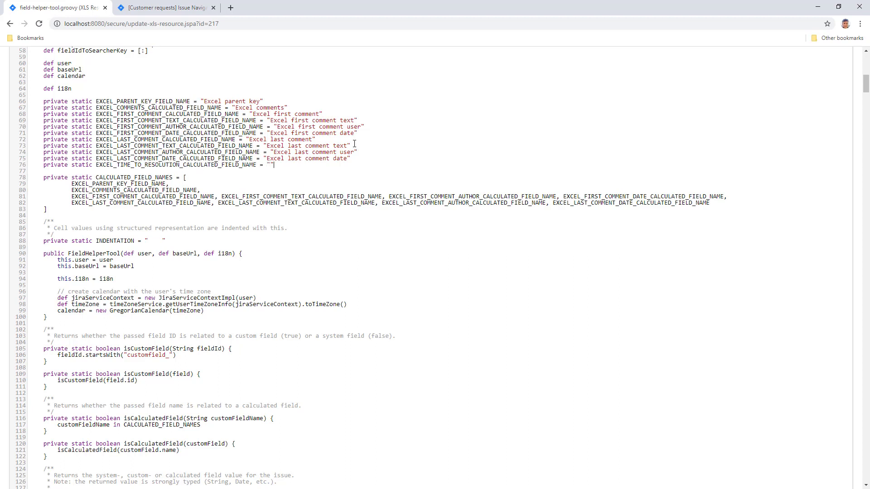
{"action": "type", "text": "solution (h"}
Add the EXCEL_TIME_TO_RESOLUTION_CALCULATED_FIELD_NAME constant to the CALCULATED_FIELD_NAMES list.
{"action": "left_click", "coordinate": [710, 205]}
{"action": "type", "text": ","}
{"action": "key", "text": "Return"}
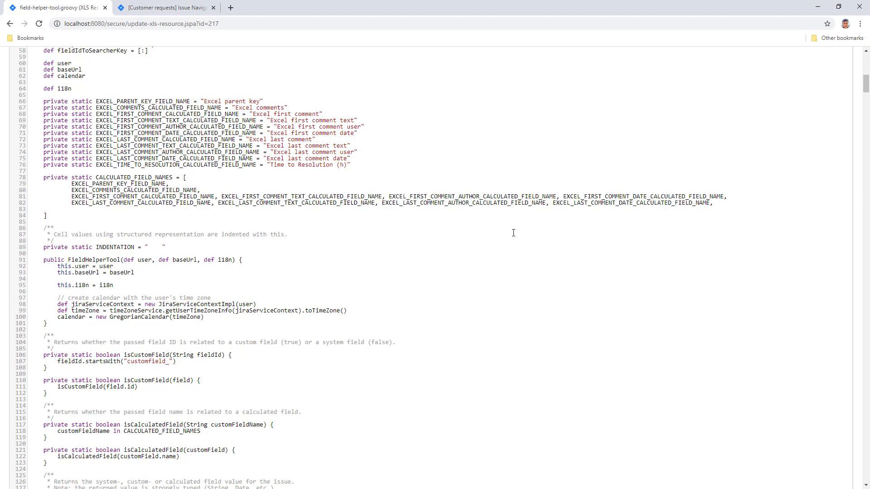
{"action": "left_click_drag", "start_coordinate": [96, 165], "coordinate": [258, 165]}
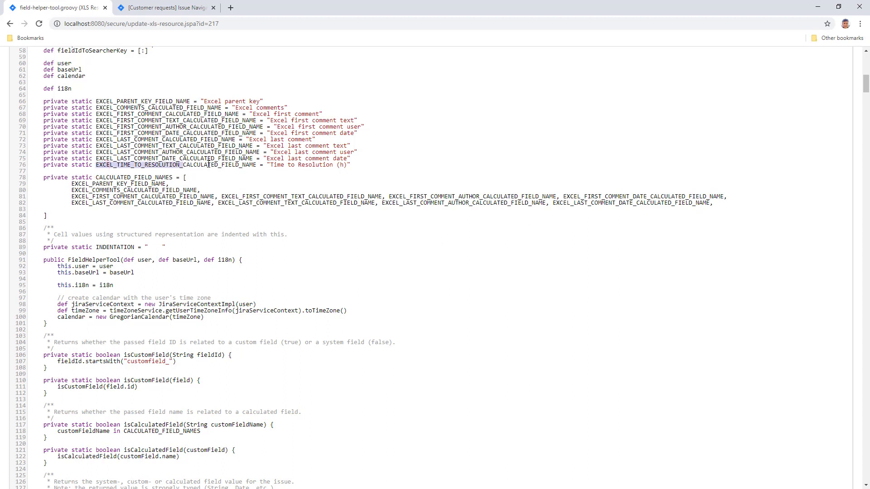
{"action": "key", "text": "ctrl+c"}
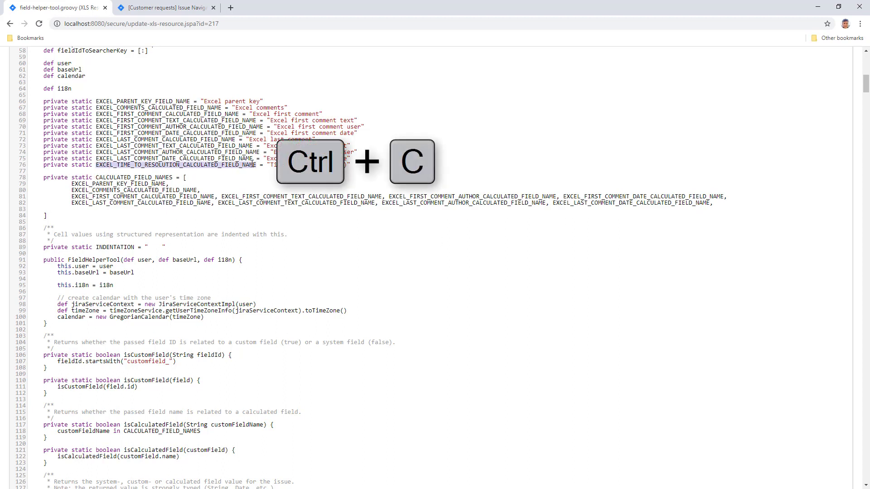
{"action": "left_click", "coordinate": [75, 209]}
{"action": "key", "text": "ctrl+v"}
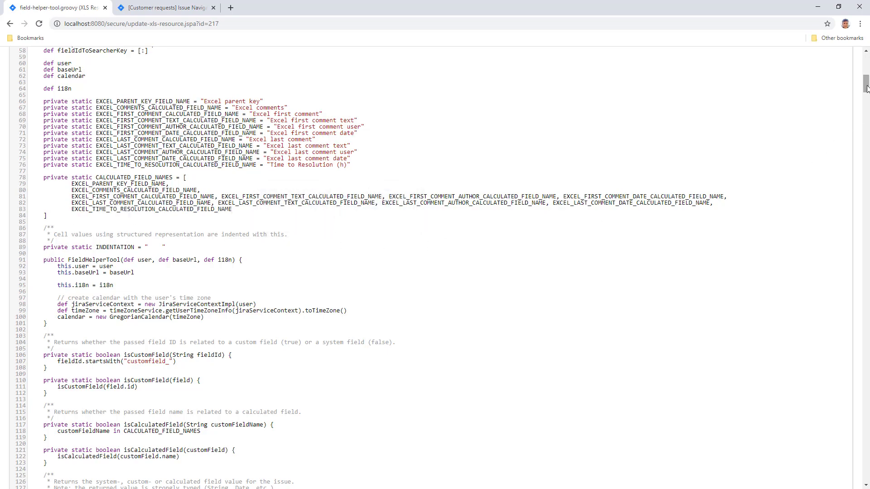
Add a value case returning hours between creation and resolution date, otherwise null.
{"action": "left_click", "coordinate": [865, 130]}
{"action": "mouse_move", "coordinate": [866, 131]}
{"action": "left_mouse_down"}
{"action": "mouse_move", "coordinate": [838, 215]}
{"action": "mouse_move", "coordinate": [854, 288]}
{"action": "left_mouse_up"}
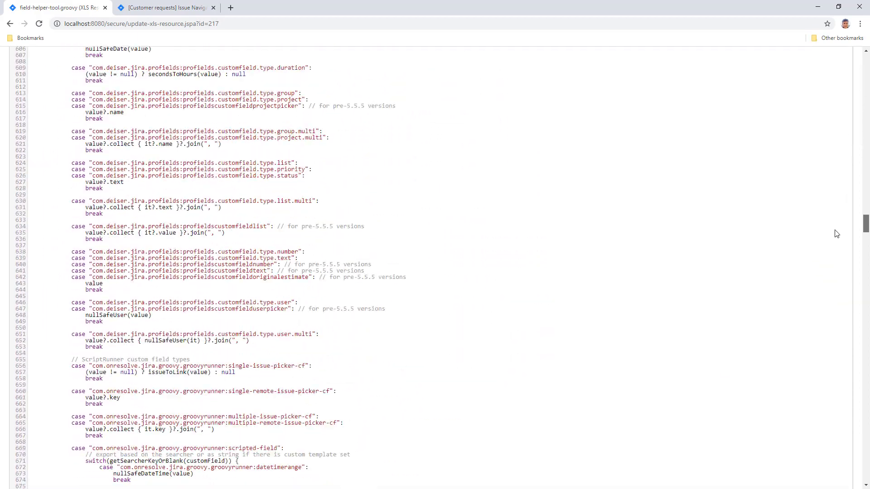
{"action": "scroll", "coordinate": [854, 289], "scroll_direction": "down", "scroll_amount": 4}
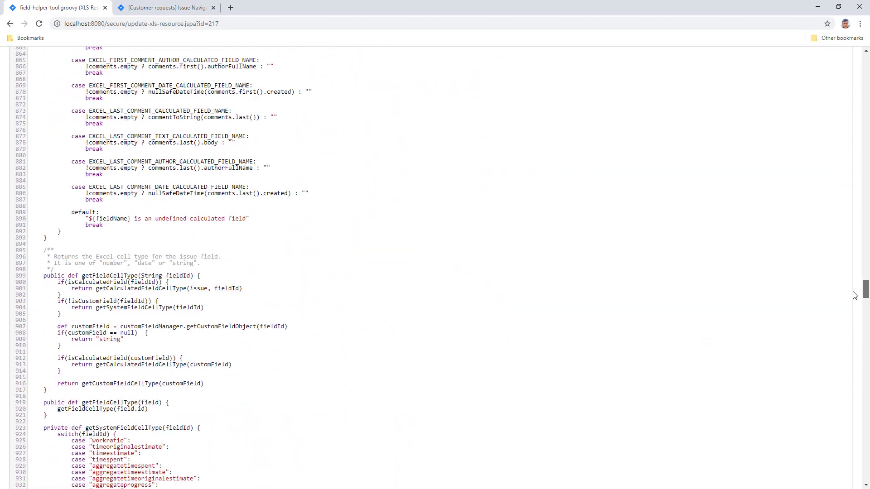
{"action": "left_click", "coordinate": [107, 201]}
{"action": "key", "text": "Return"}
{"action": "key", "text": "Return"}
{"action": "type", "text": "case"}
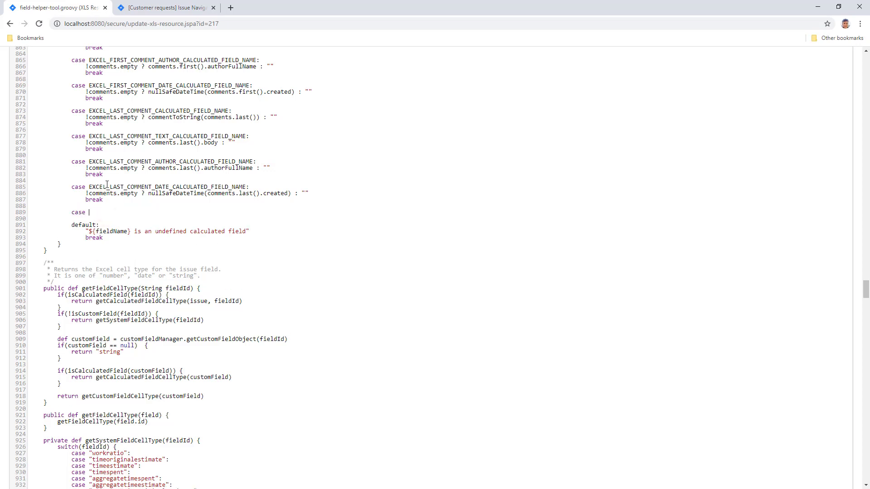
{"action": "key", "text": "ctrl+v"}
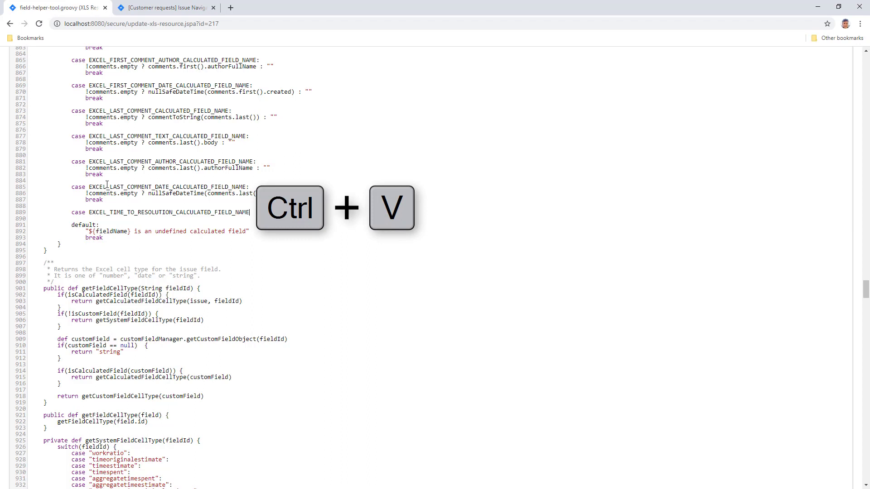
{"action": "type", "text": ":"}
{"action": "key", "text": "Return"}
{"action": "type", "text": "issue.resolution"}
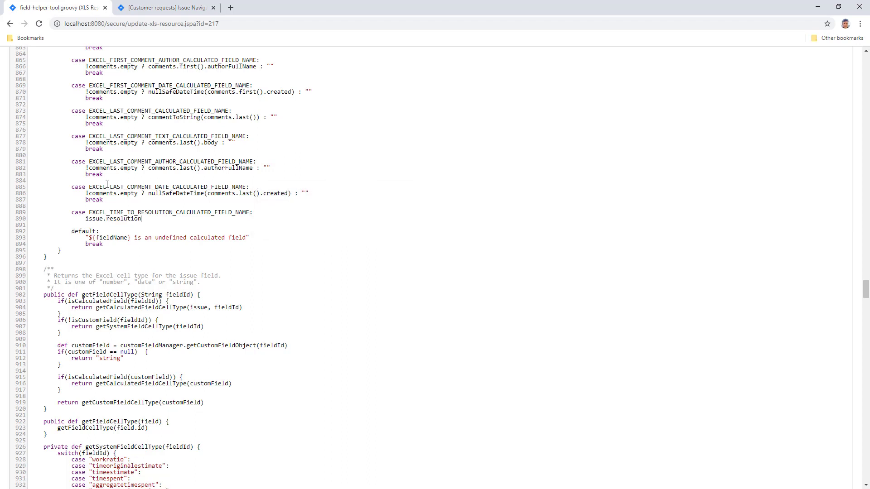
{"action": "type", "text": "Date ? (issue.resolutionDate.time - issue.getCreated().time) / 1000 / 60 / 60 : null"}
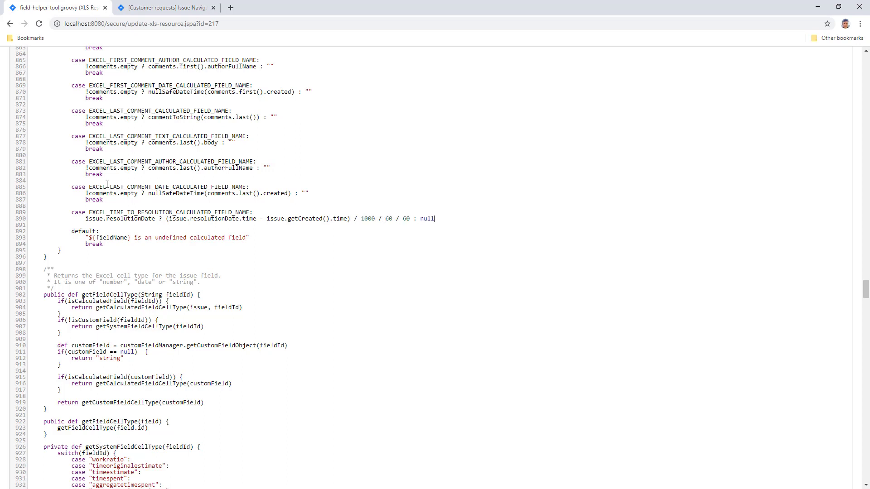
{"action": "key", "text": "Return"}
{"action": "type", "text": "break"}
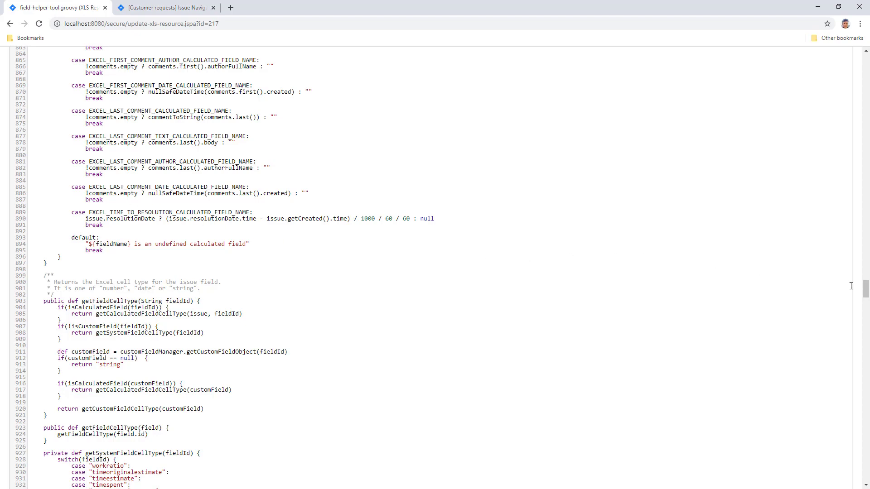
{"action": "left_click_drag", "start_coordinate": [866, 289], "coordinate": [866, 347]}
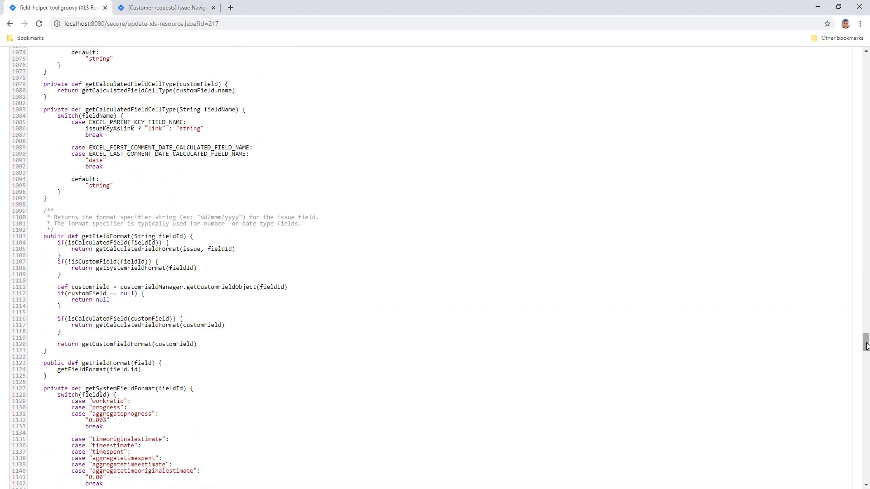
Add a cell-type case making the time-to-resolution field a number.
{"action": "left_click", "coordinate": [105, 167]}
{"action": "key", "text": "Return"}
{"action": "key", "text": "Return"}
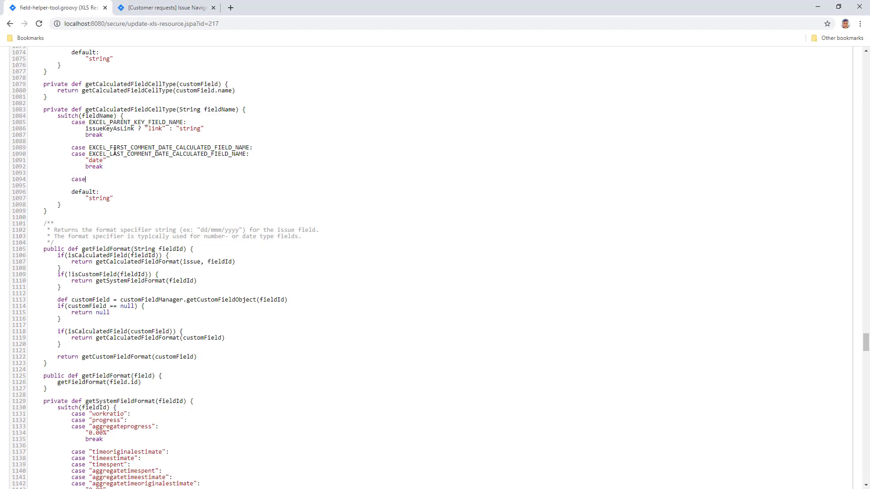
{"action": "key", "text": "ctrl+v"}
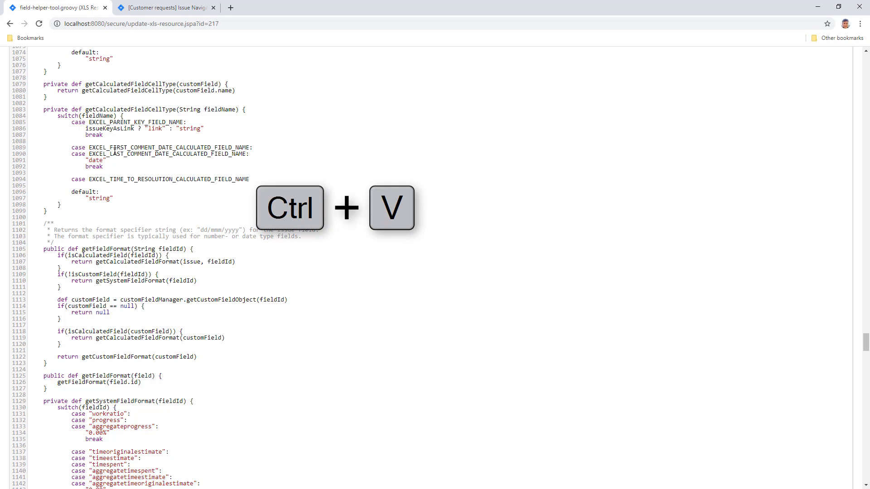
{"action": "type", "text": ":"}
{"action": "key", "text": "Return"}
{"action": "type", "text": "\"\""}
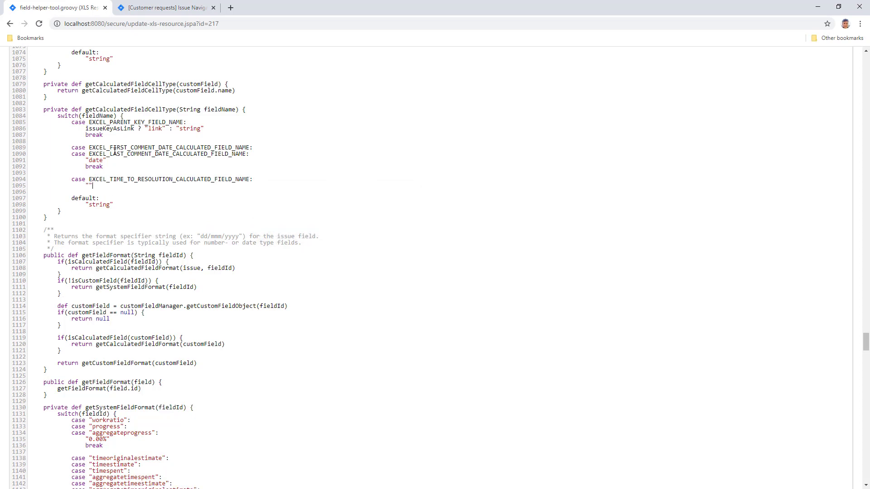
{"action": "type", "text": "er\""}
{"action": "key", "text": "Return"}
{"action": "type", "text": "break"}
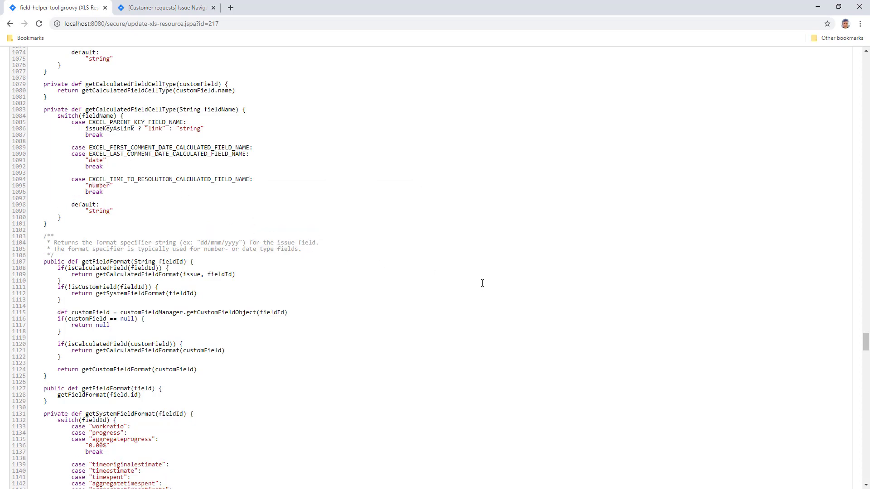
{"action": "left_click_drag", "start_coordinate": [866, 345], "coordinate": [866, 379]}
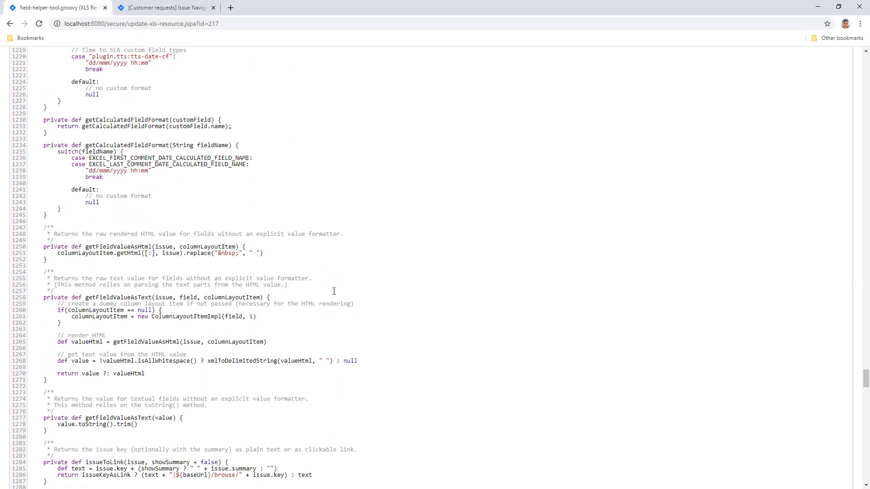
Add a format case giving the time-to-resolution field the format '[Red][>7]0.0;[Green]0.0'.
{"action": "left_click", "coordinate": [103, 177]}
{"action": "key", "text": "Return"}
{"action": "key", "text": "Return"}
{"action": "type", "text": "case"}
{"action": "key", "text": "ctrl+v"}
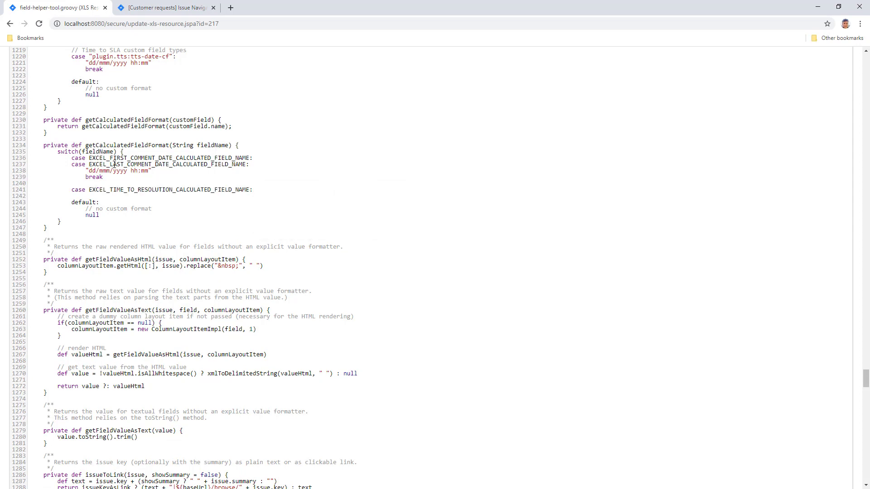
{"action": "type", "text": ":"}
{"action": "key", "text": "Return"}
{"action": "key", "text": "Tab"}
{"action": "type", "text": "\""}
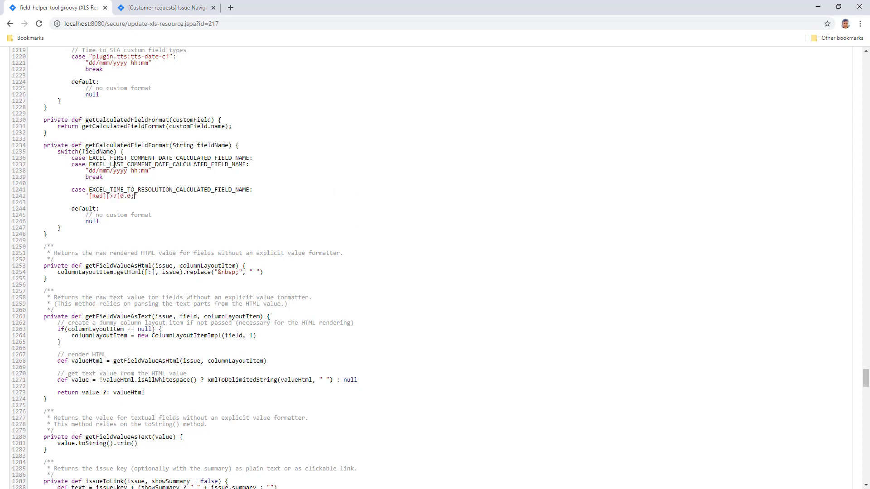
{"action": "type", "text": "Green]"}
{"action": "type", "text": "0.0"}
{"action": "key", "text": "End"}
{"action": "key", "text": "Return"}
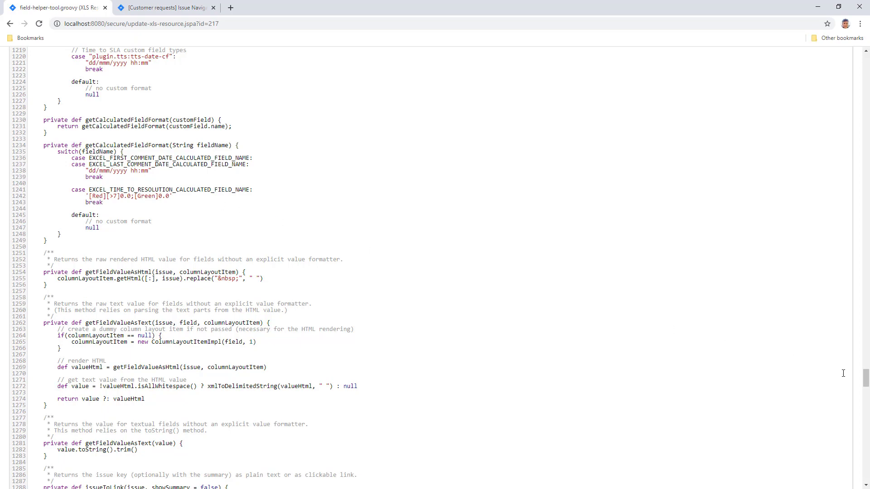
{"action": "left_click_drag", "start_coordinate": [865, 383], "coordinate": [864, 59]}
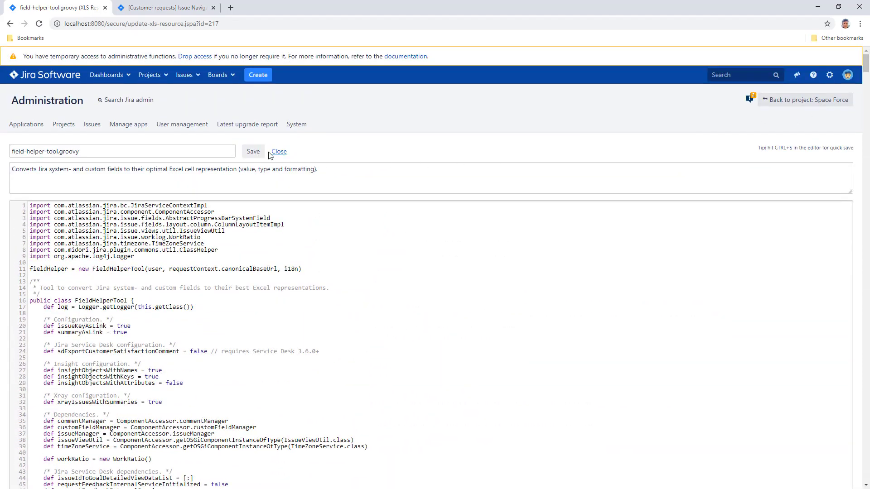
Save field-helper-tool.groovy, then open the Custom fields admin page in a new tab.
{"action": "left_click", "coordinate": [254, 152]}
{"action": "left_click", "coordinate": [167, 10]}
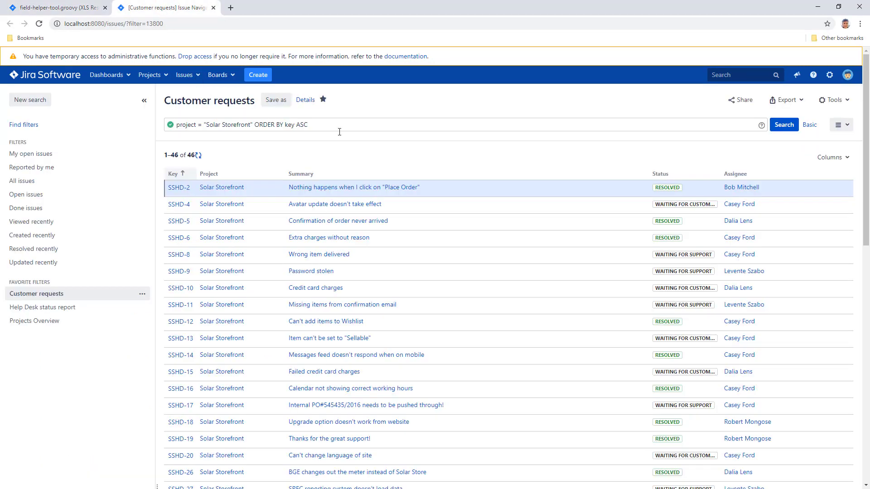
{"action": "left_click", "coordinate": [830, 75]}
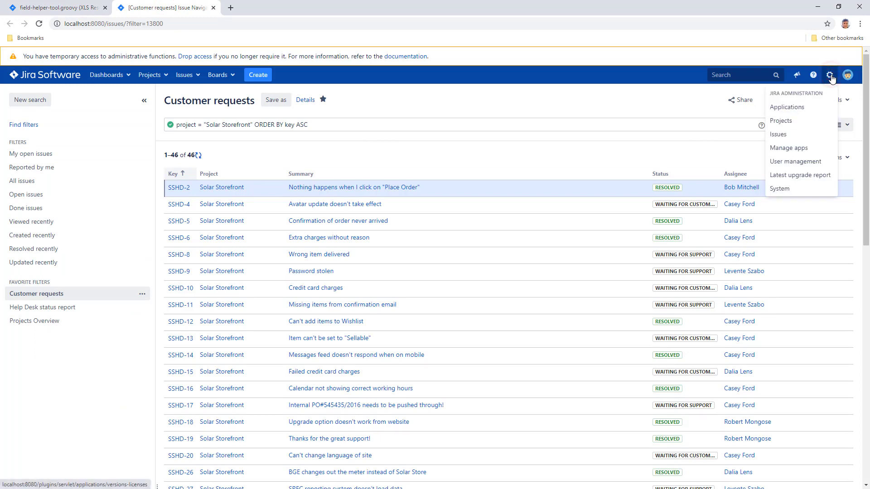
{"action": "right_click", "coordinate": [788, 136]}
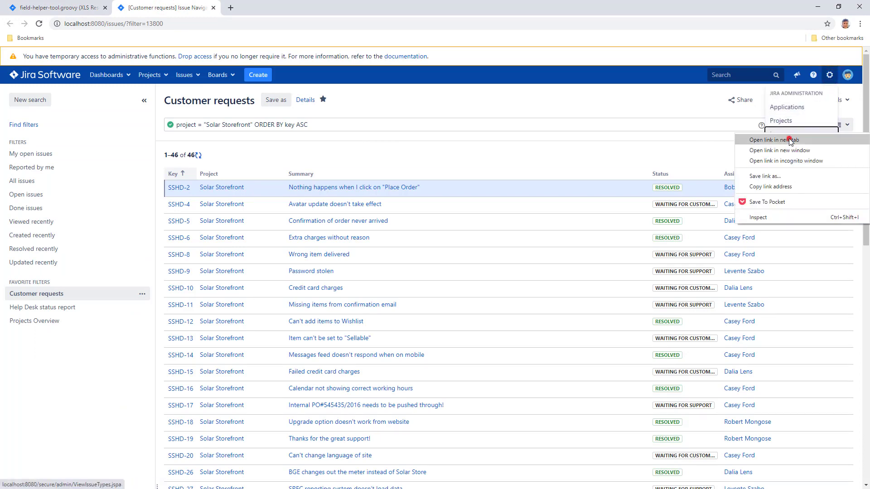
{"action": "left_click", "coordinate": [790, 140]}
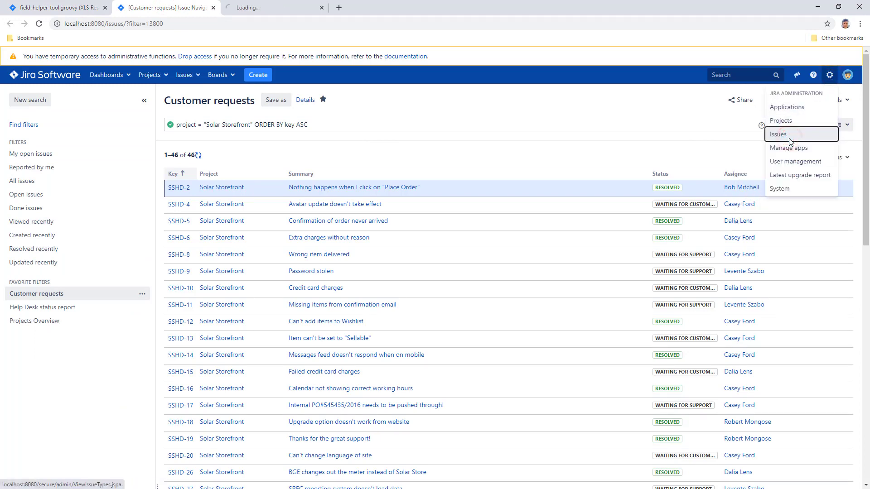
{"action": "left_click", "coordinate": [268, 9]}
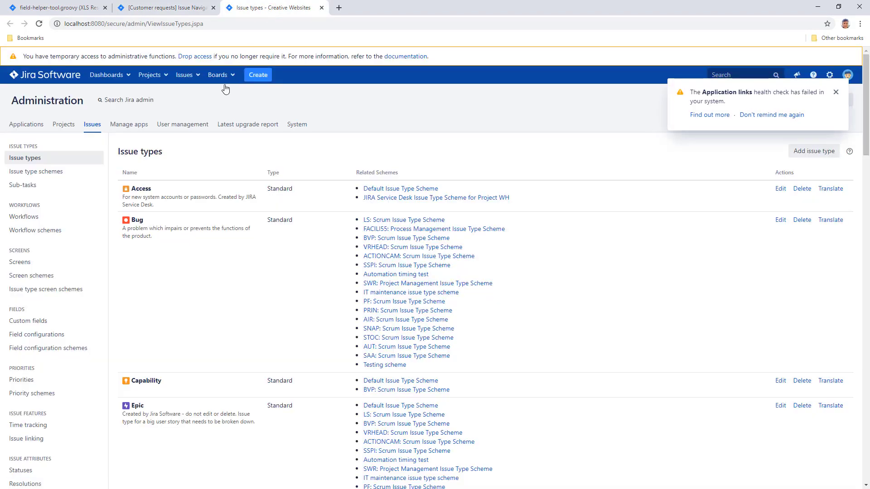
{"action": "left_click", "coordinate": [22, 323]}
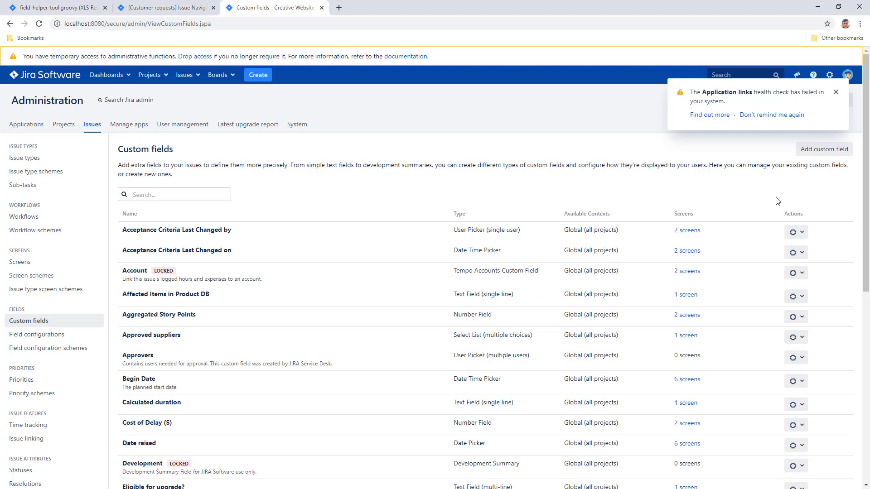
Create read-only text field 'Time to Resolution (h)', save its screen associations, and return to the issue list.
{"action": "left_click", "coordinate": [822, 151]}
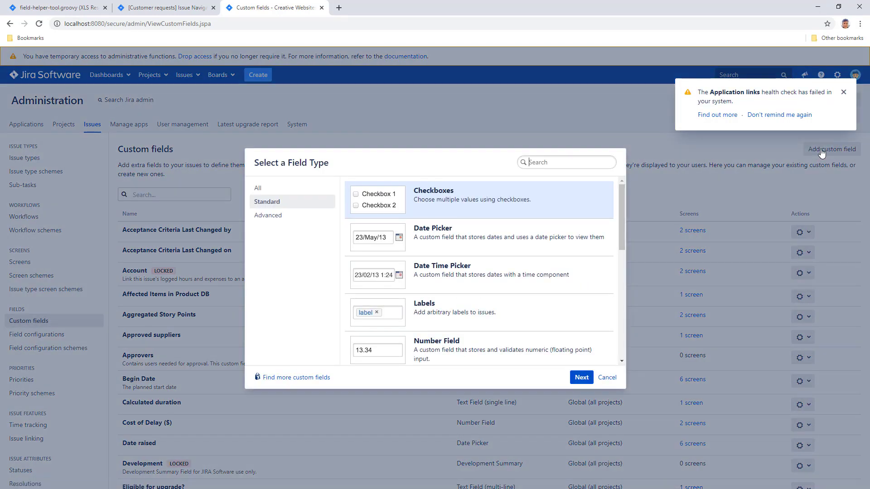
{"action": "left_click", "coordinate": [270, 189]}
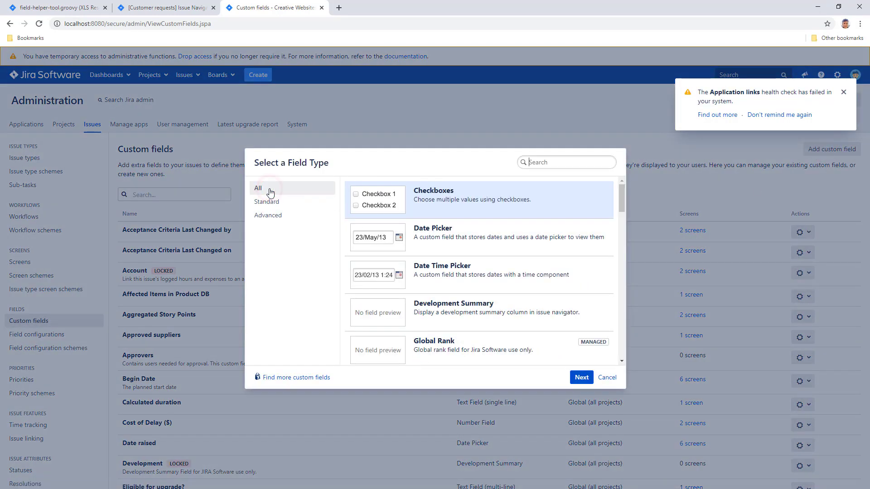
{"action": "left_click_drag", "start_coordinate": [623, 195], "coordinate": [621, 318]}
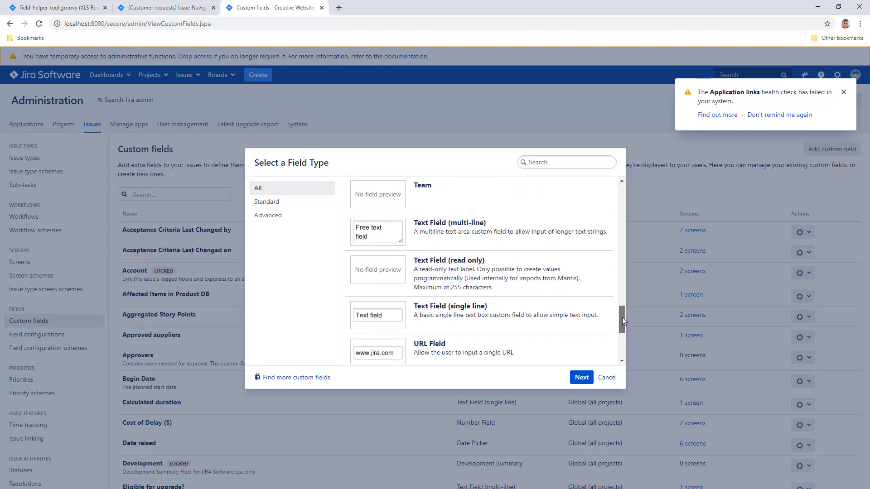
{"action": "left_click", "coordinate": [504, 269]}
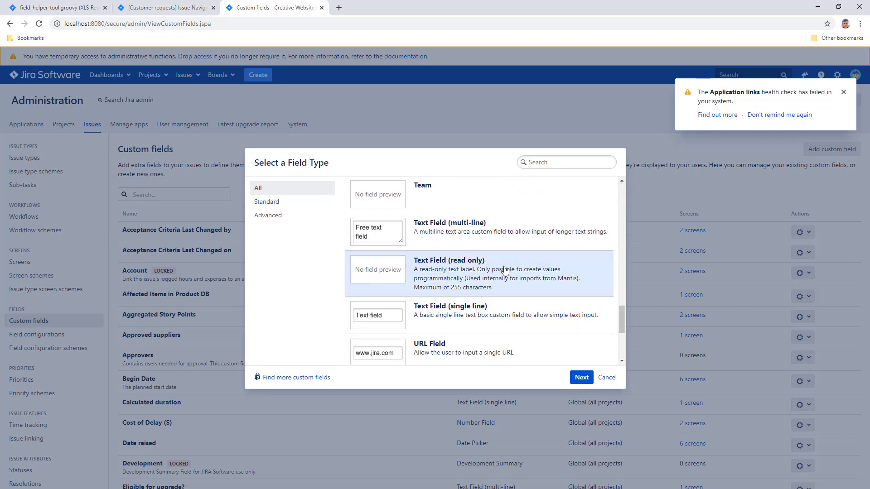
{"action": "left_click", "coordinate": [582, 381]}
{"action": "type", "text": "Time to R"}
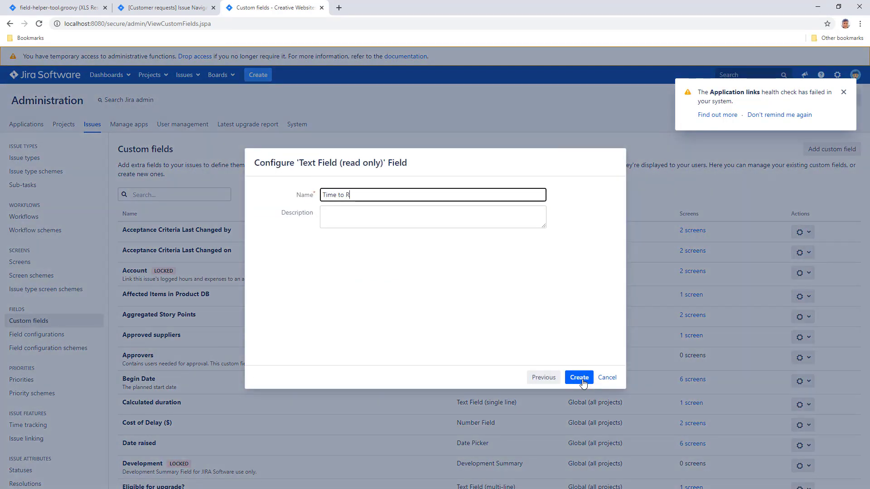
{"action": "type", "text": "esolution (h"}
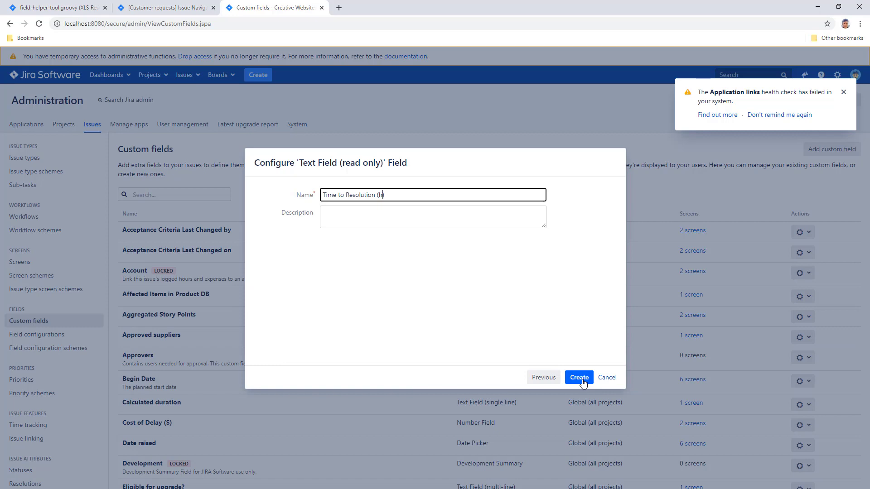
{"action": "type", "text": ")"}
{"action": "left_click", "coordinate": [580, 378]}
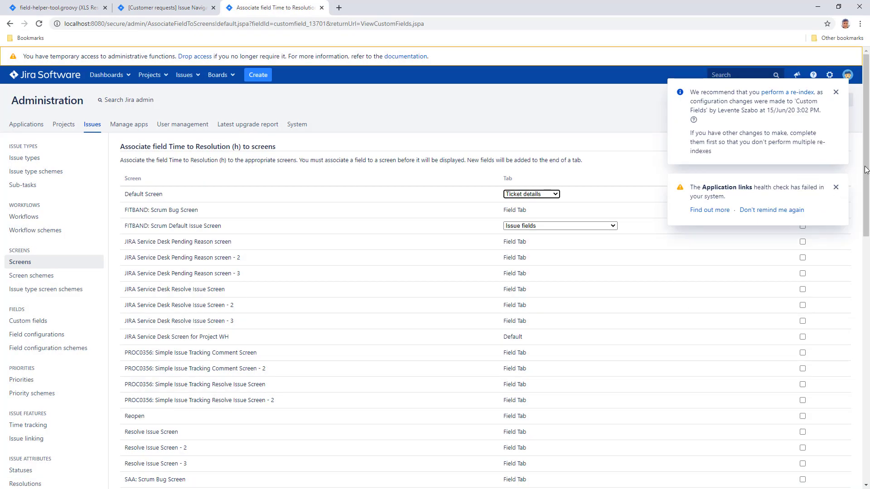
{"action": "left_click_drag", "start_coordinate": [863, 194], "coordinate": [863, 432]}
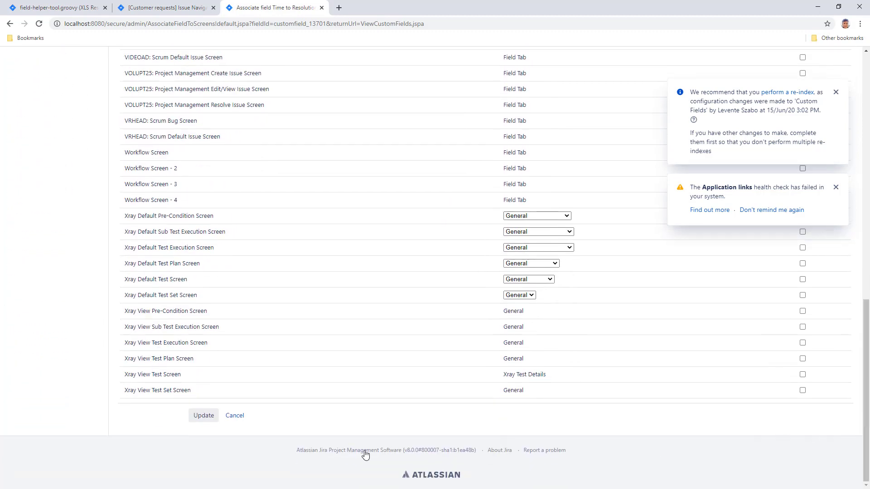
{"action": "left_click", "coordinate": [194, 418]}
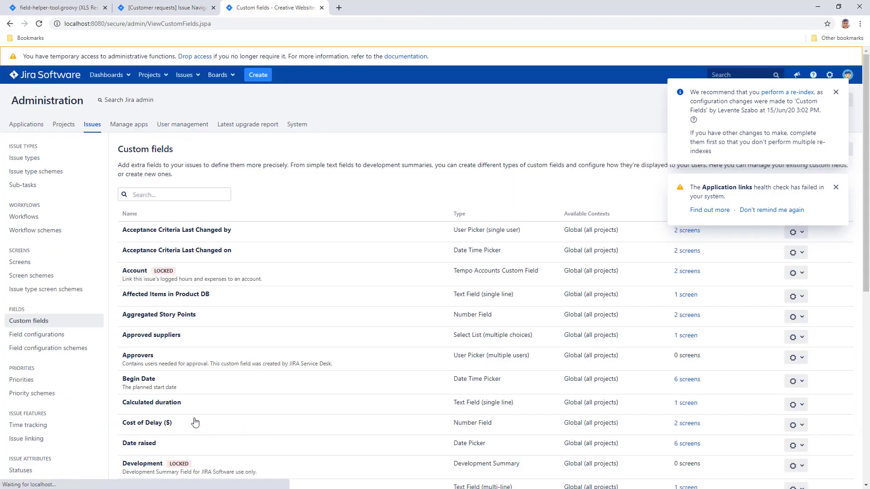
{"action": "left_click", "coordinate": [168, 9]}
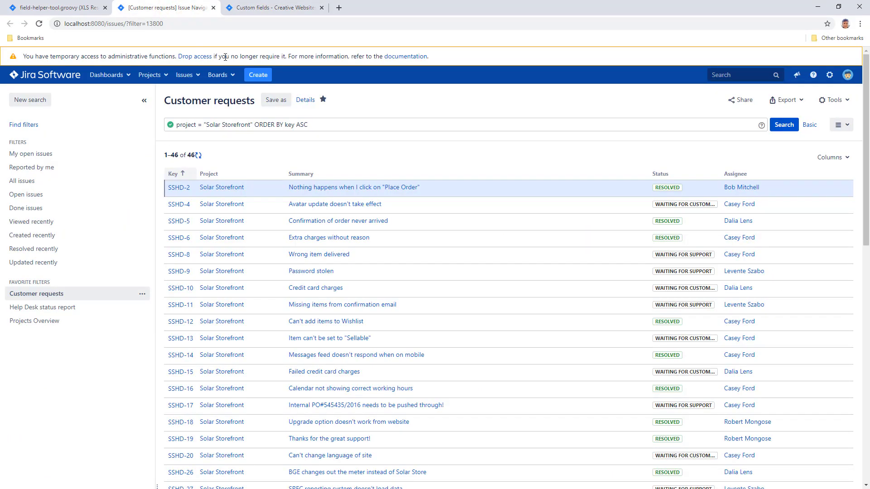
Add the Time to Resolution (h) column to the Customer requests issue list.
{"action": "left_click", "coordinate": [833, 159]}
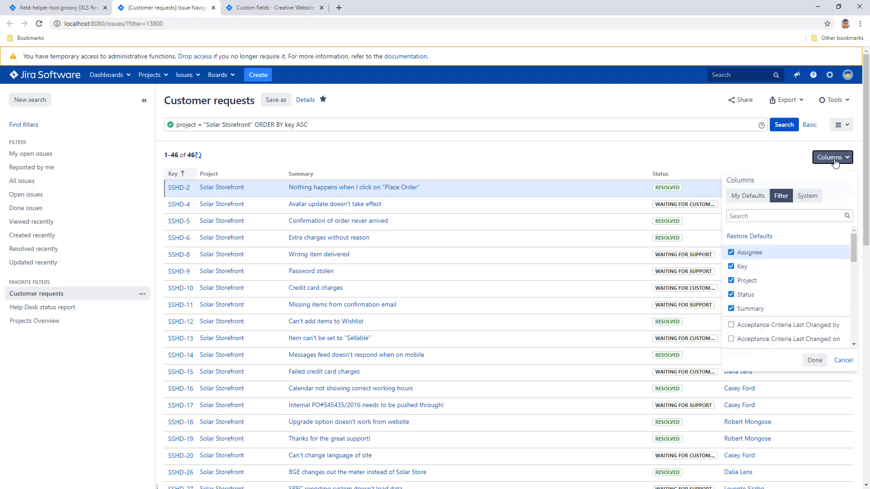
{"action": "left_click", "coordinate": [811, 216]}
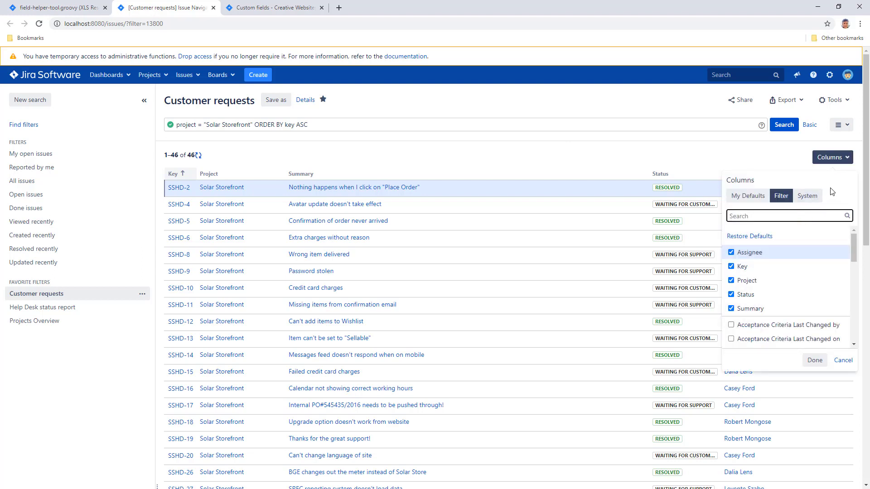
{"action": "type", "text": "tim"}
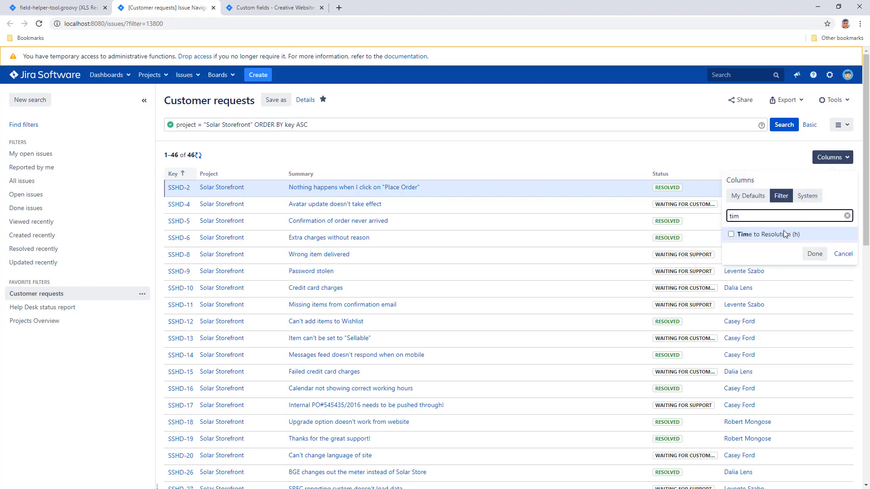
{"action": "left_click", "coordinate": [777, 237]}
{"action": "left_click", "coordinate": [815, 254]}
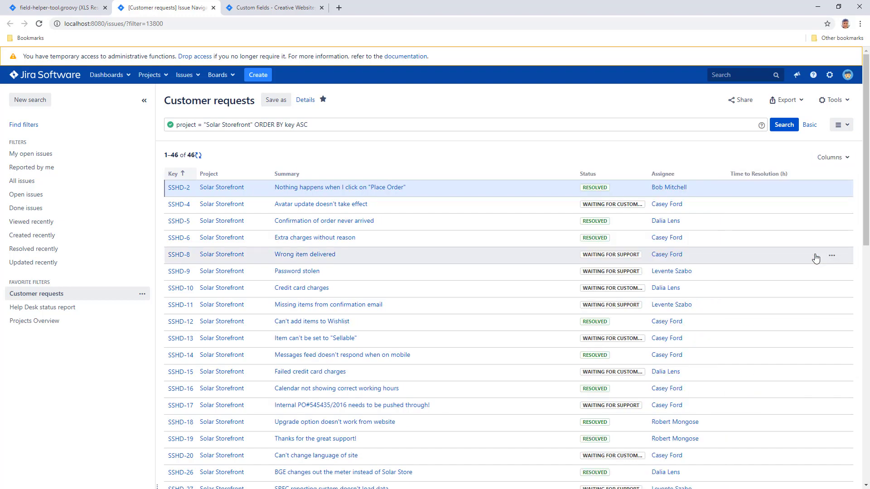
Export the issues with current fields to Excel and open Customer requests.xlsx.
{"action": "left_click", "coordinate": [794, 99]}
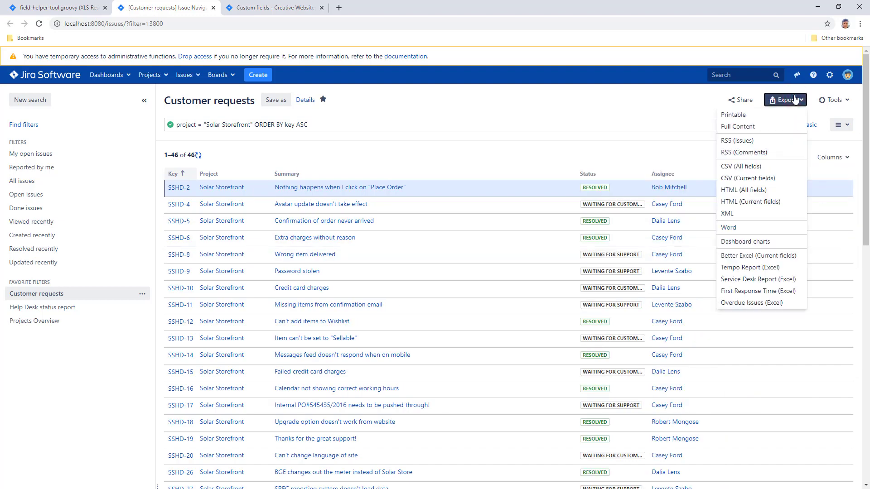
{"action": "left_click", "coordinate": [785, 256]}
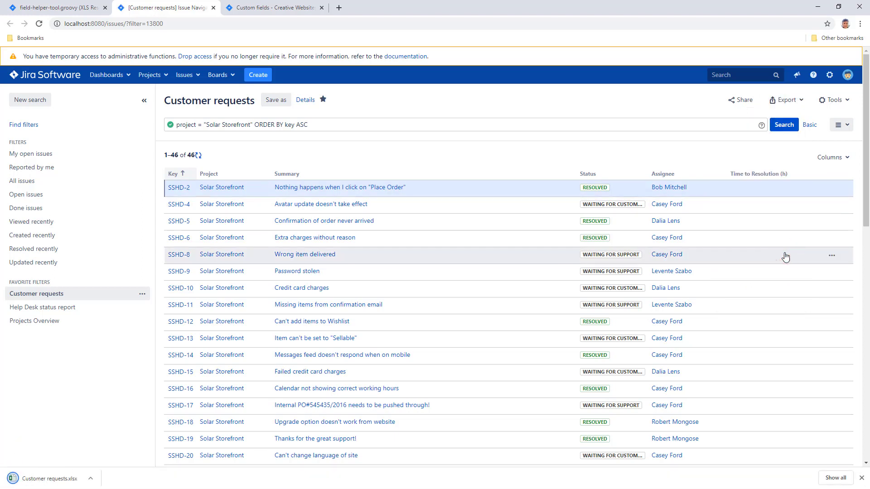
{"action": "left_click", "coordinate": [38, 483]}
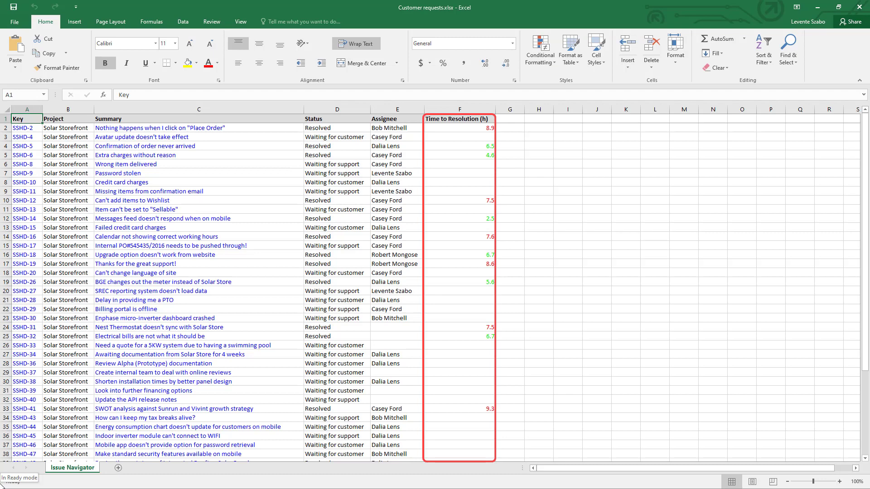
Scroll down the Time to Resolution (h) column, checking values above 7 are red and others green.
{"action": "left_click", "coordinate": [866, 314]}
{"action": "left_click_drag", "start_coordinate": [866, 314], "coordinate": [858, 410]}
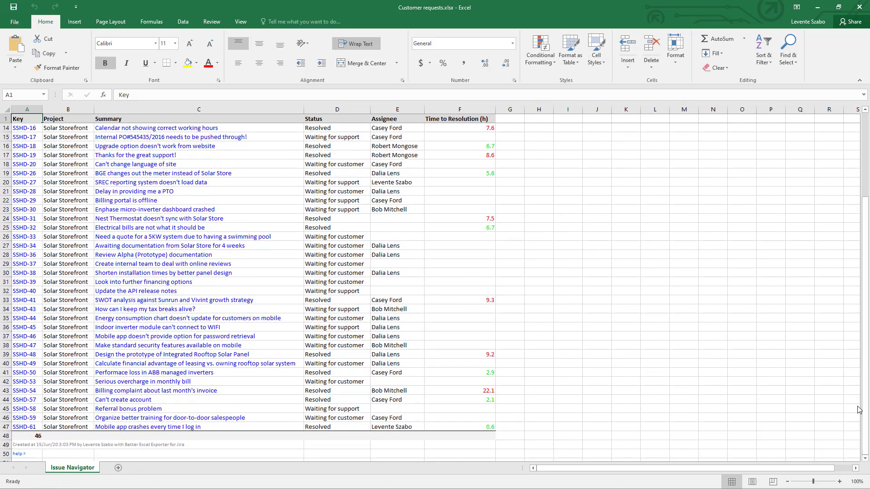